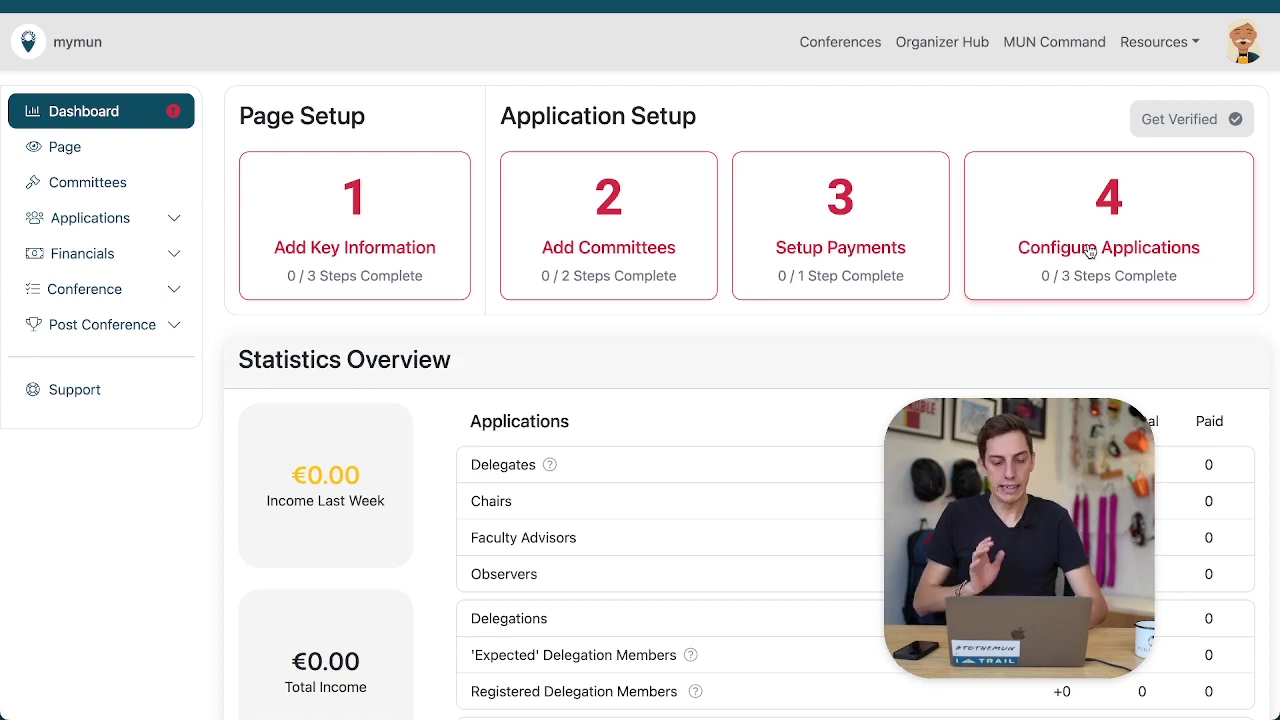
# Step: Dismiss the page setup overview and open the SkiCon 2023 Page editor
pyautogui.click(418, 246)
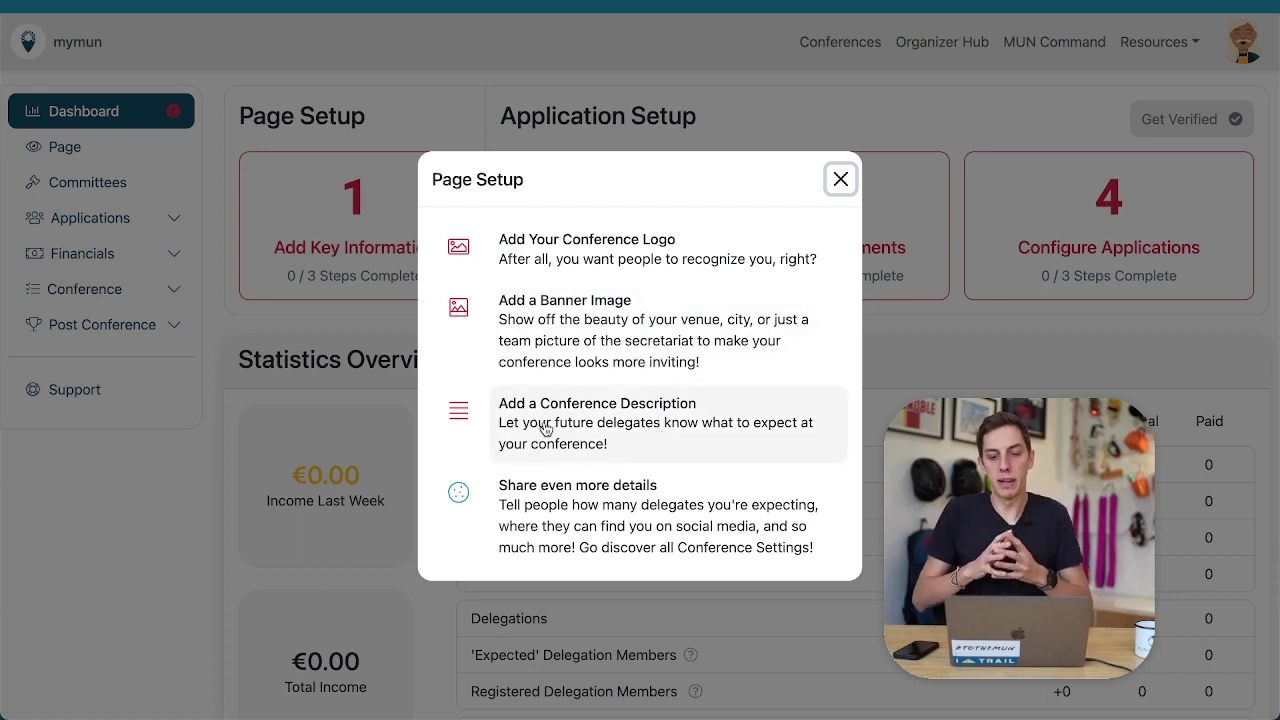
pyautogui.click(342, 330)
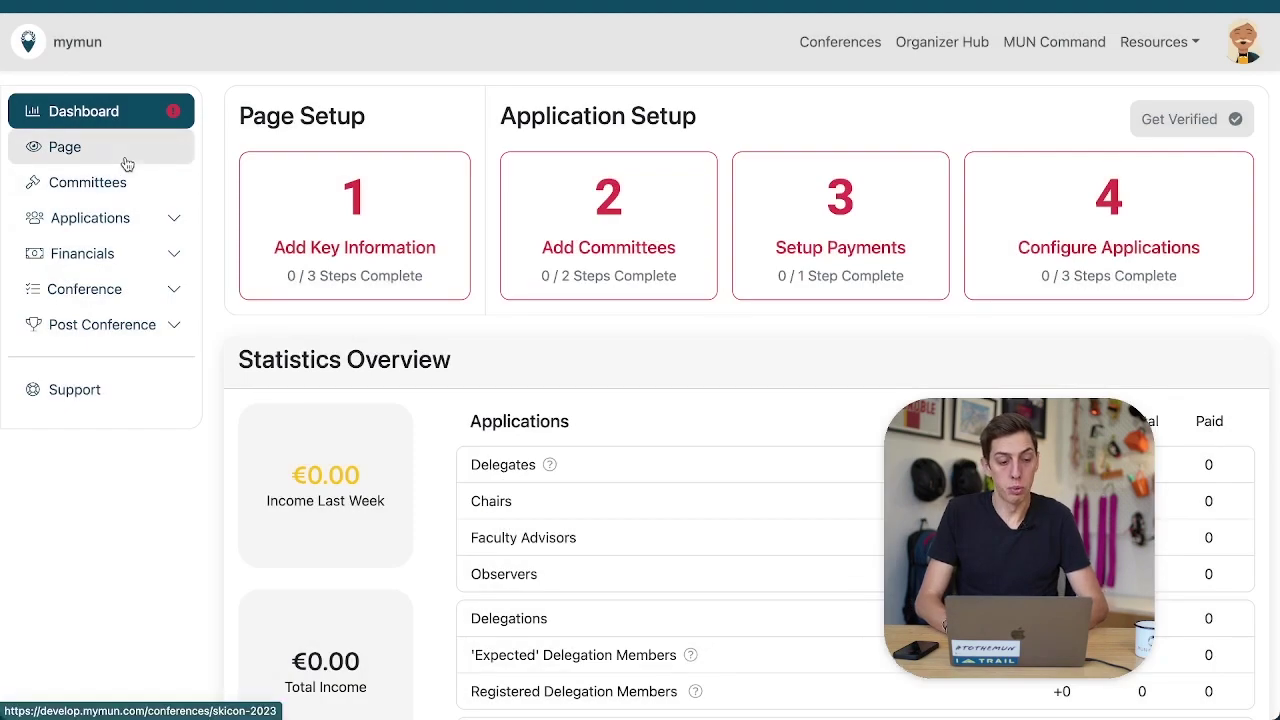
pyautogui.click(130, 160)
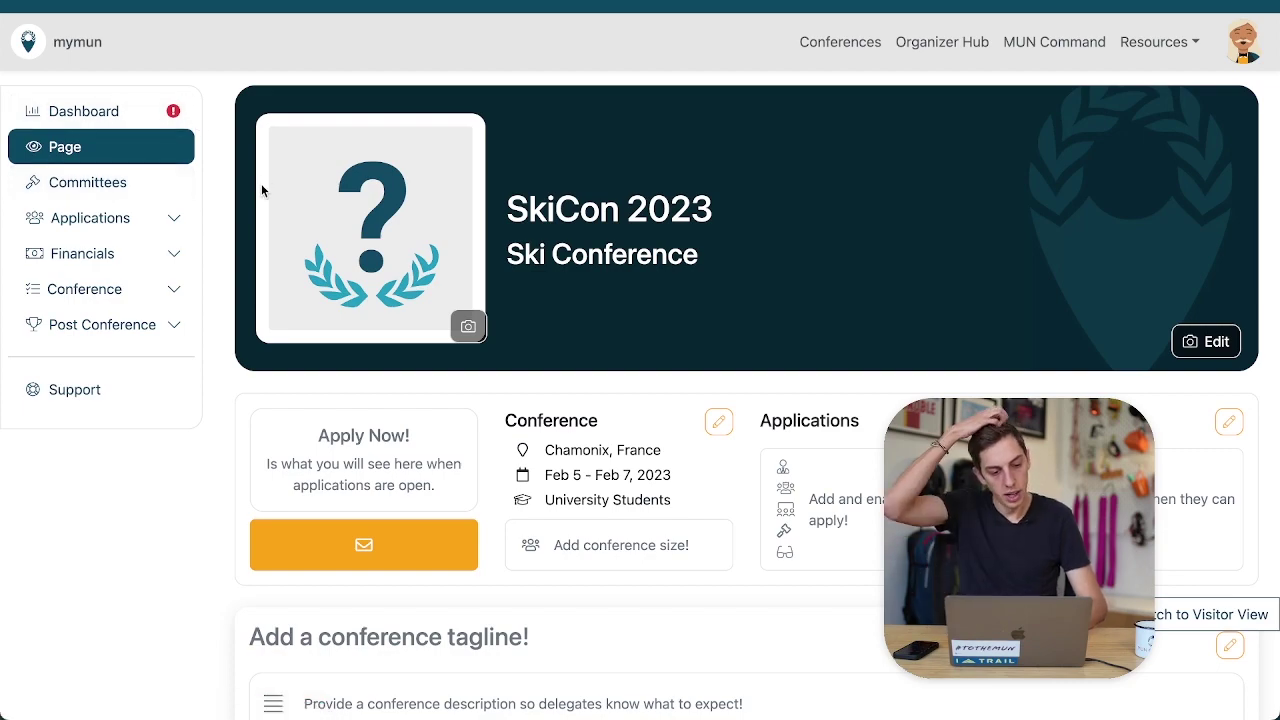
pyautogui.scroll(-5, 262, 190)
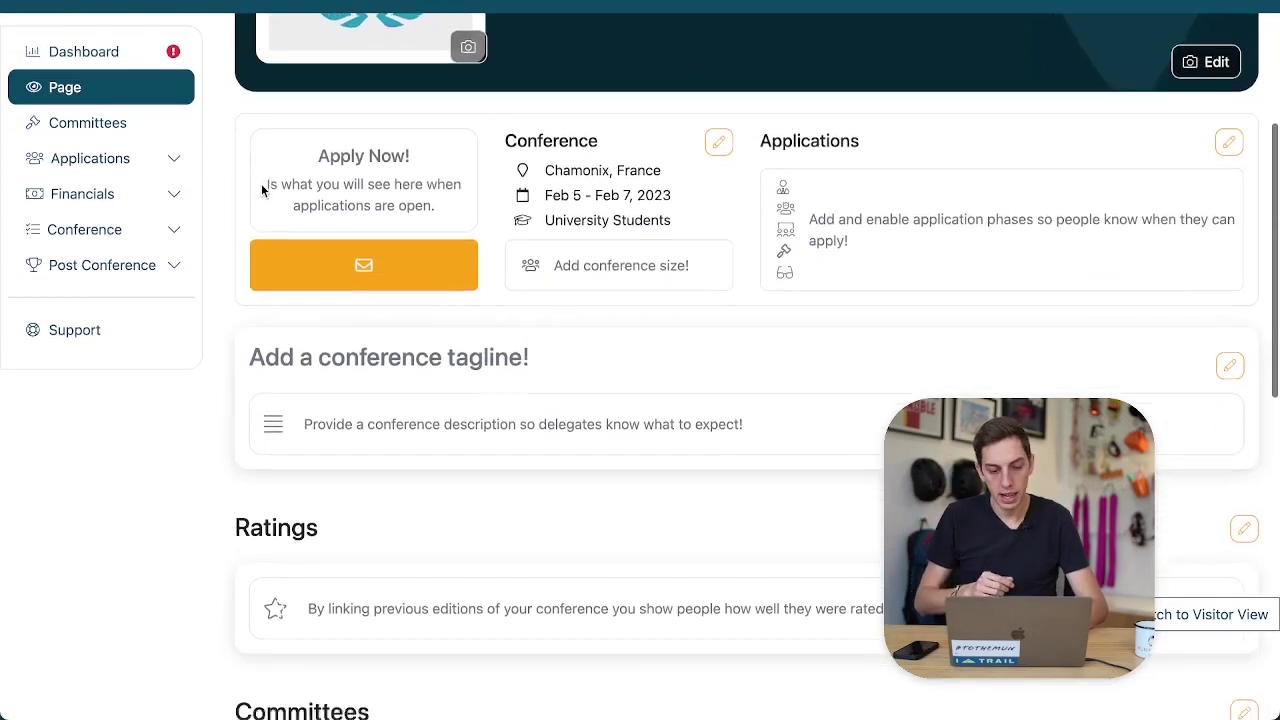
pyautogui.scroll(-6, 243, 329)
pyautogui.scroll(6, 240, 321)
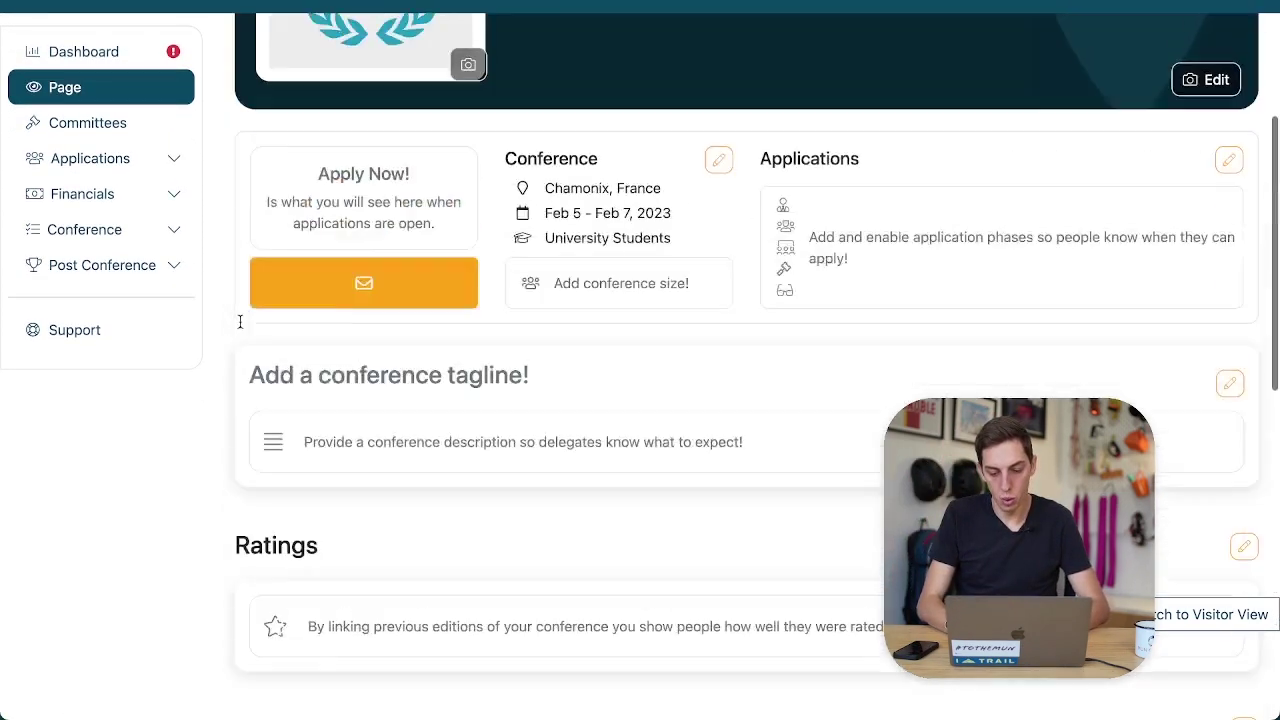
pyautogui.scroll(3, 240, 321)
pyautogui.scroll(-3, 241, 328)
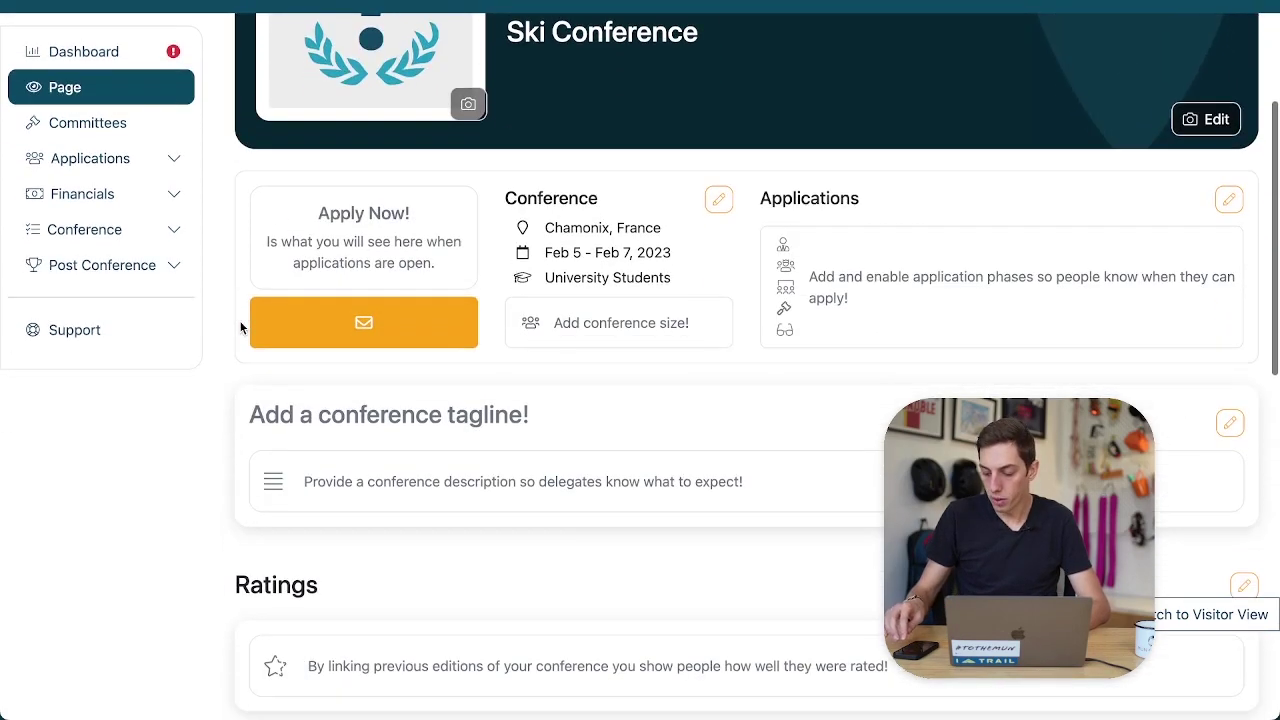
pyautogui.scroll(-1, 240, 328)
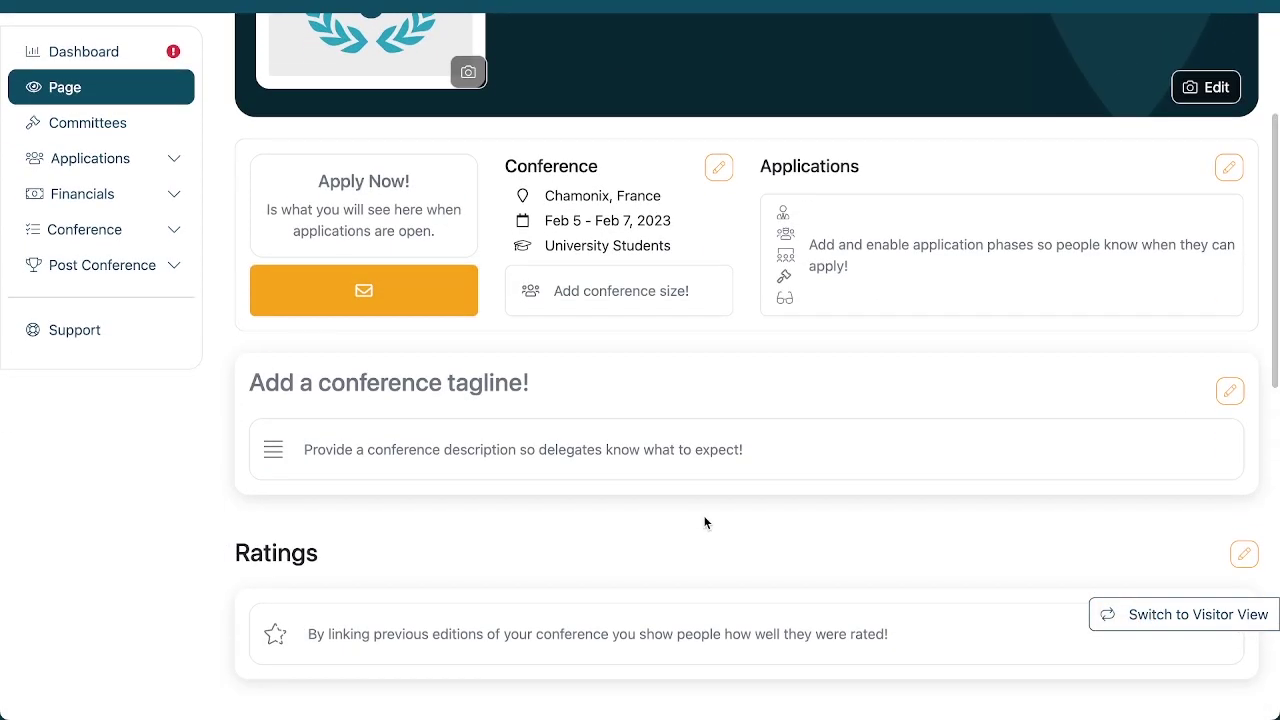
# Step: Preview the SkiCon 2023 page in Visitor View and scroll through it
pyautogui.click(1182, 616)
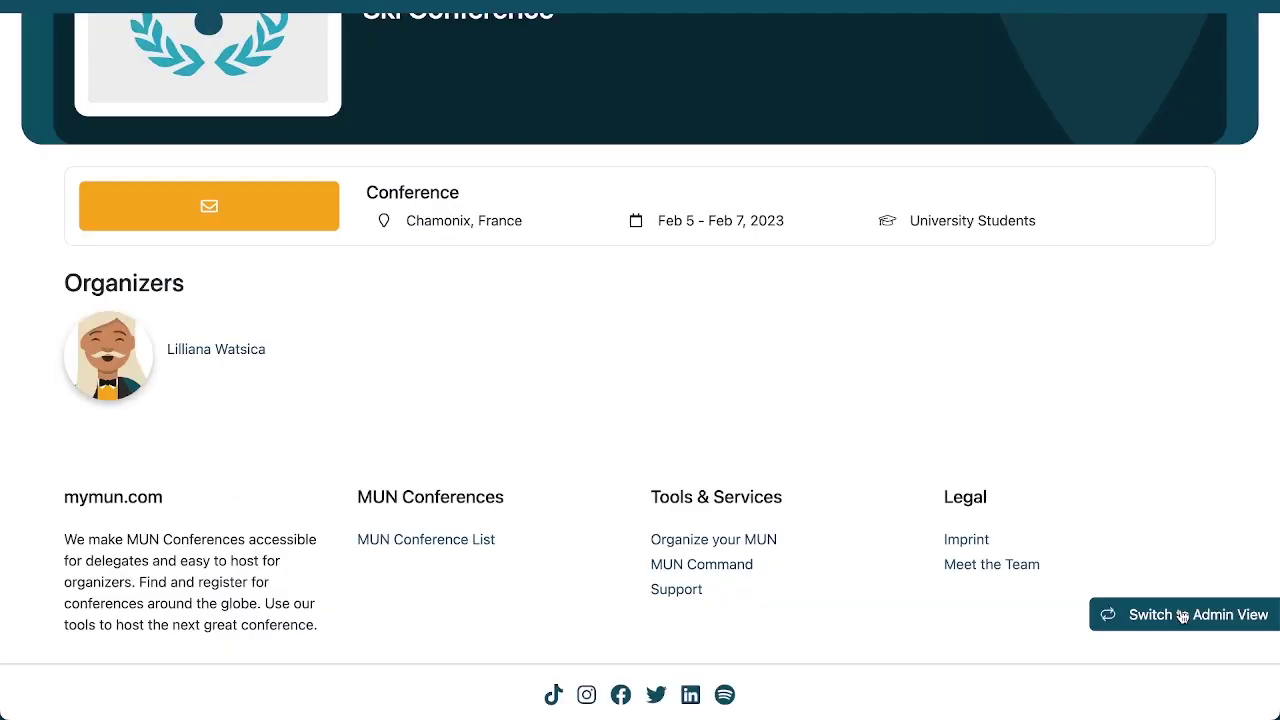
pyautogui.scroll(3, 1134, 467)
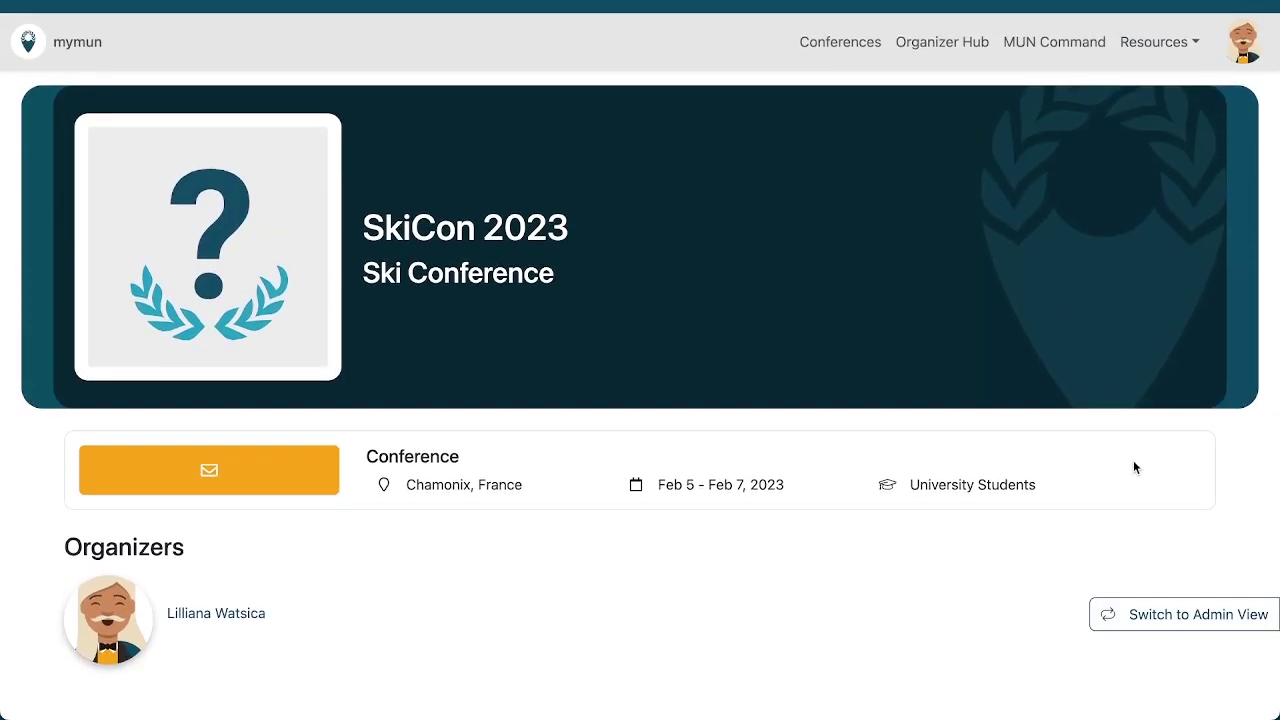
pyautogui.scroll(-3, 1134, 463)
pyautogui.scroll(3, 1134, 463)
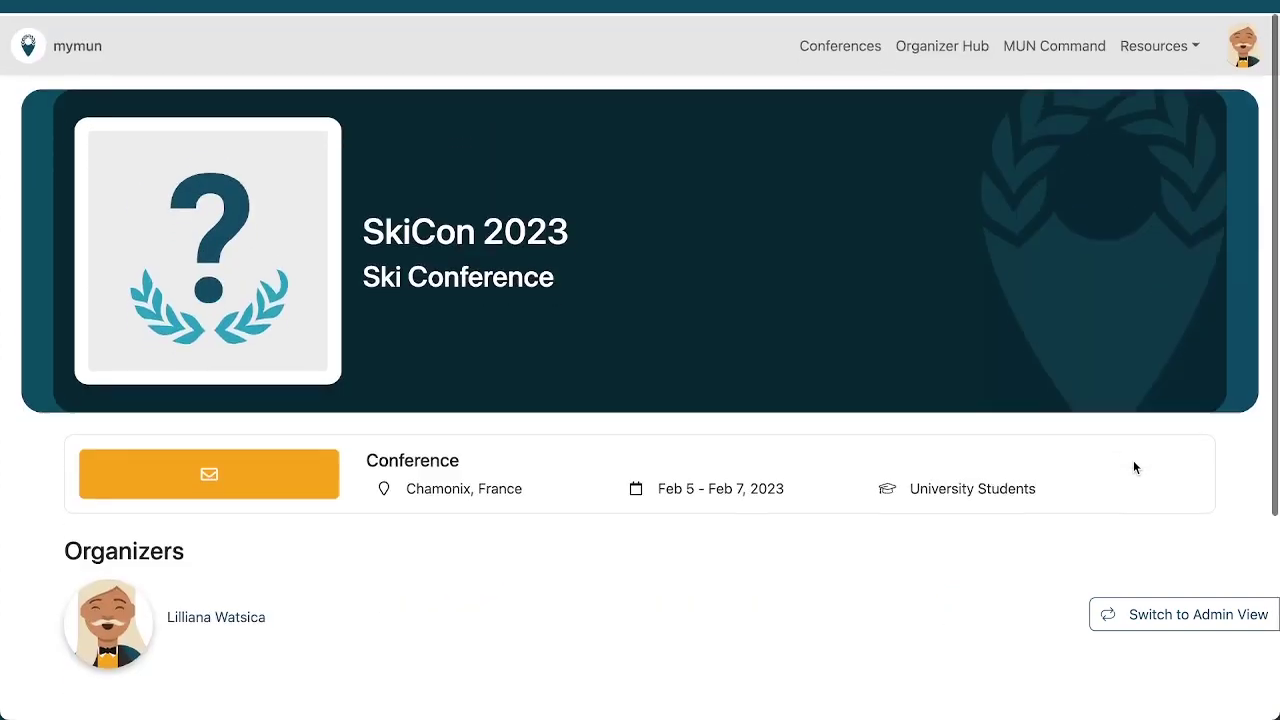
pyautogui.scroll(-3, 1134, 464)
pyautogui.scroll(3, 1134, 464)
pyautogui.scroll(-1, 1134, 464)
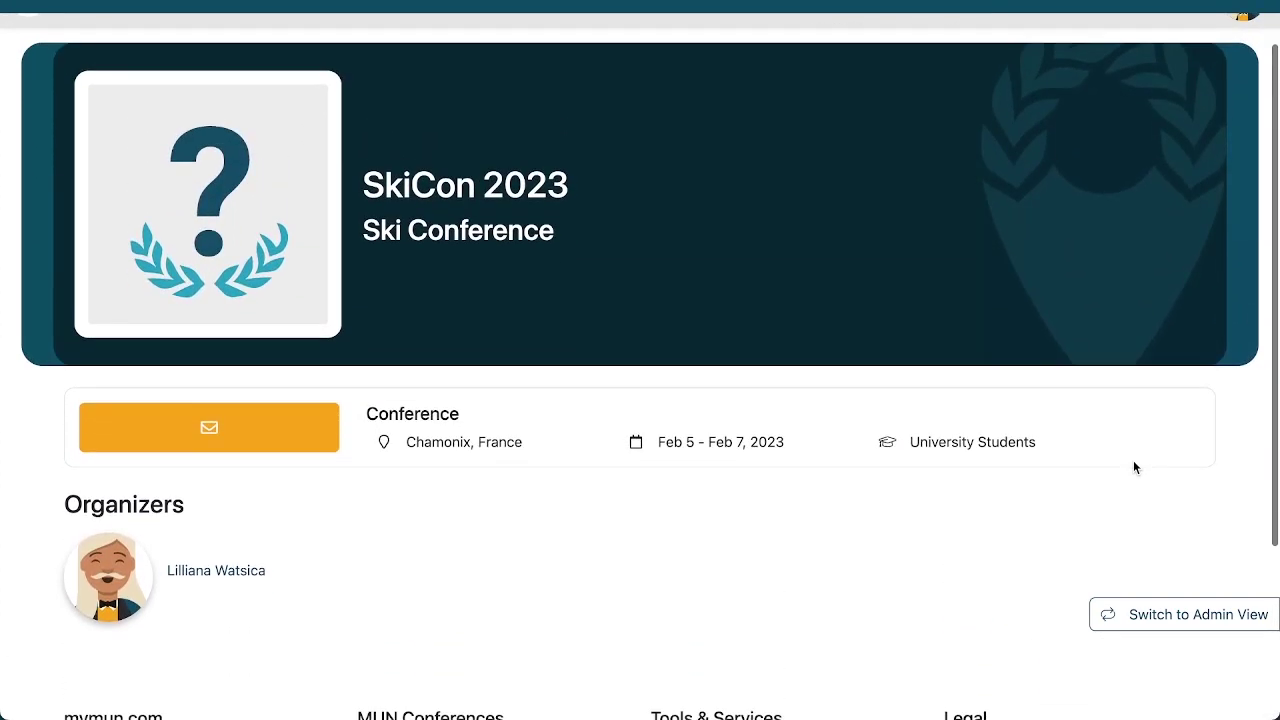
# Step: Switch back to Admin View to see the editable page again
pyautogui.click(1201, 615)
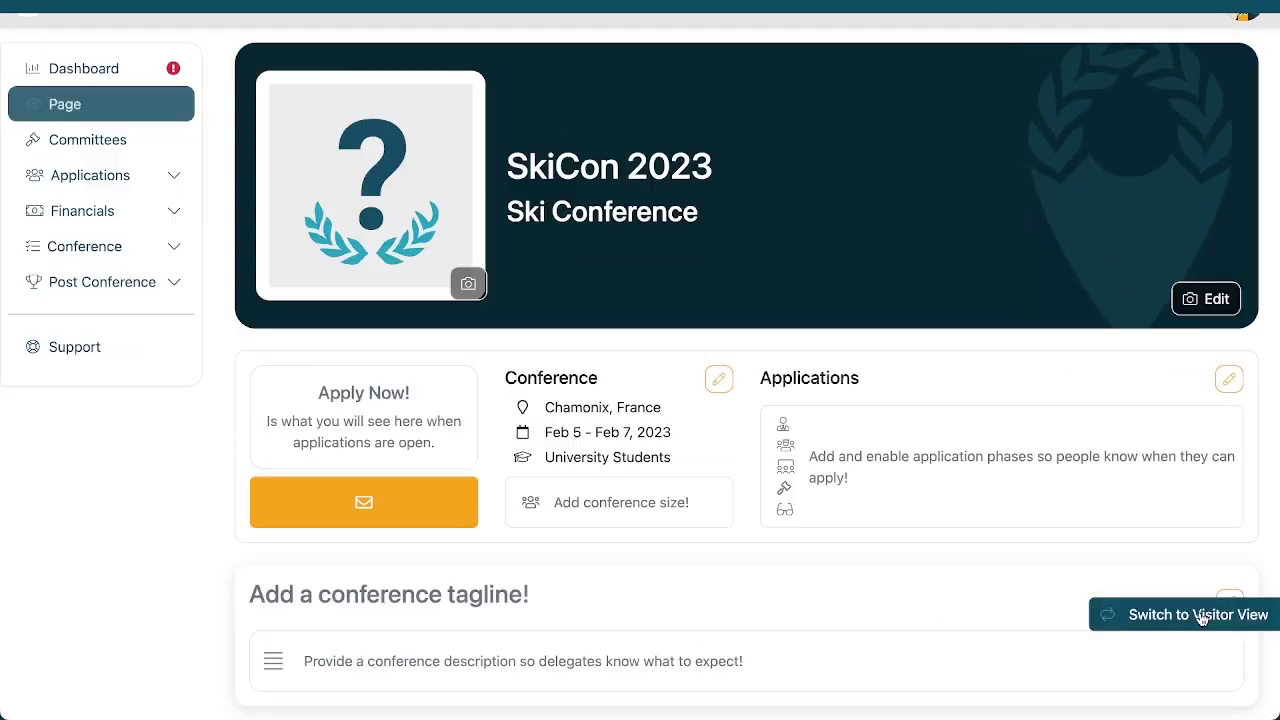
pyautogui.scroll(-1, 1123, 434)
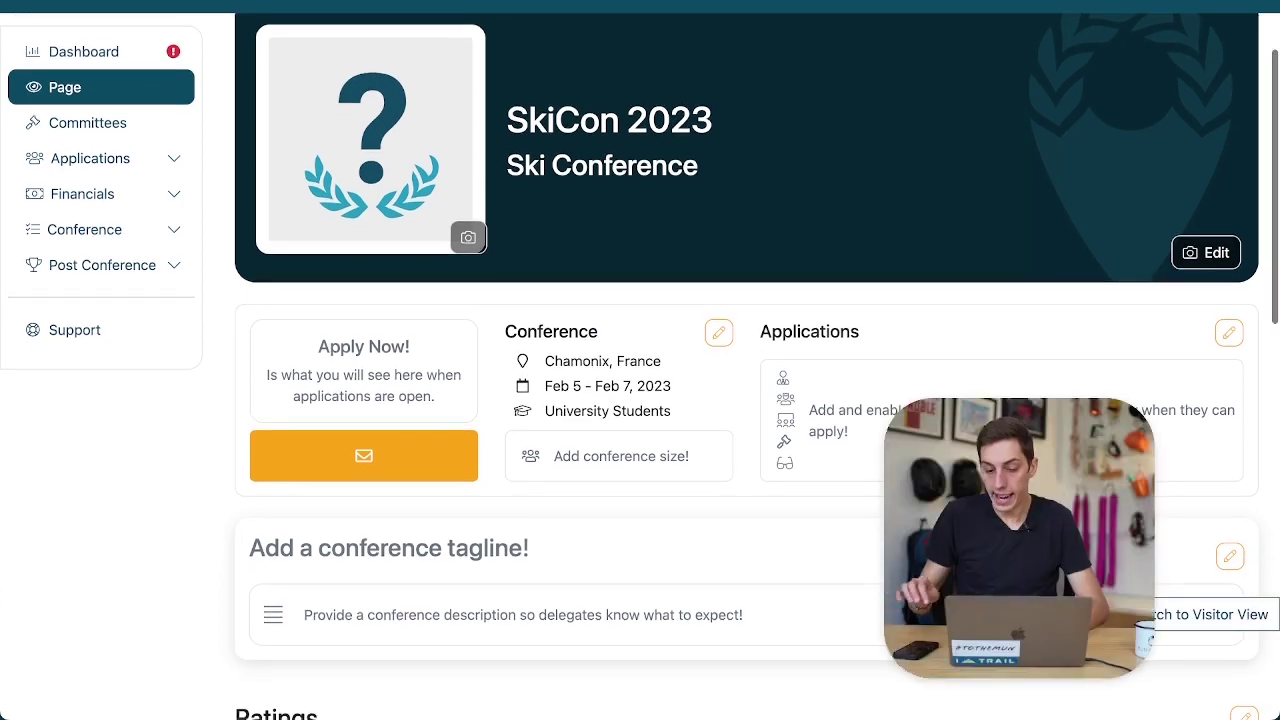
pyautogui.scroll(-5, 1123, 434)
pyautogui.scroll(5, 1123, 434)
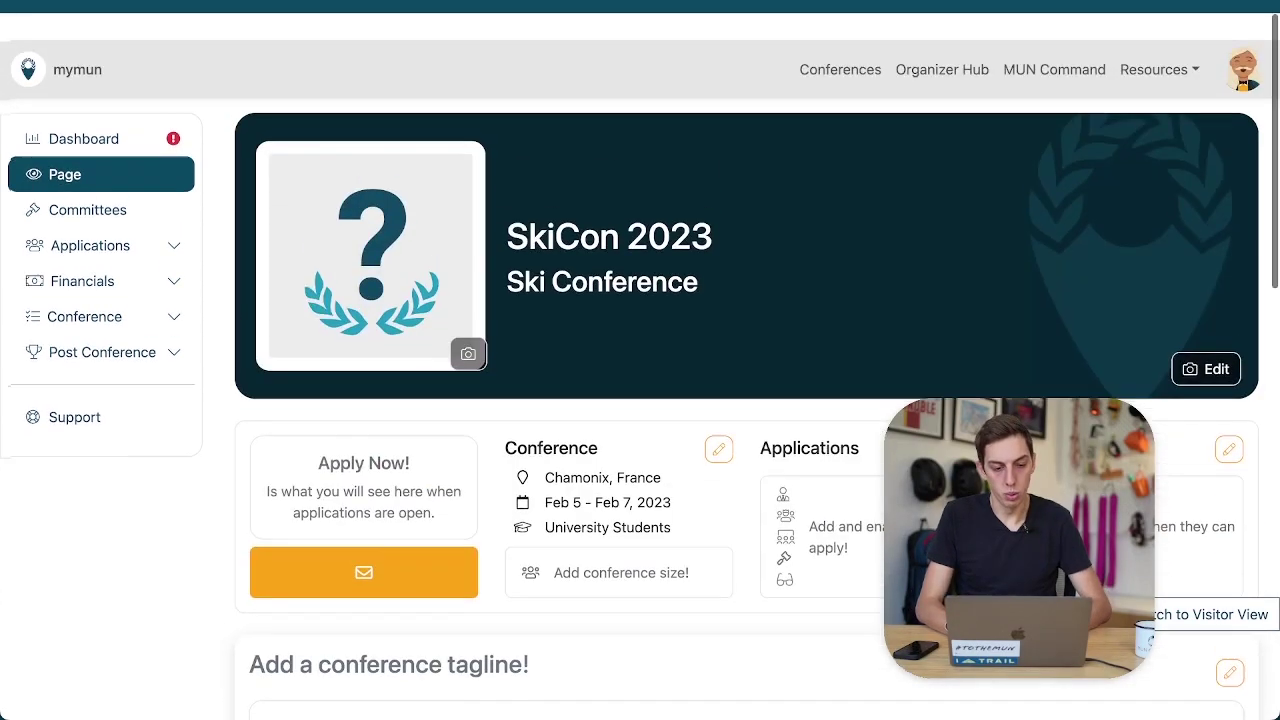
# Step: Upload DTW_Sticker_2k.png as the conference logo and DSC04192-3.jpg as the header banner
pyautogui.click(466, 326)
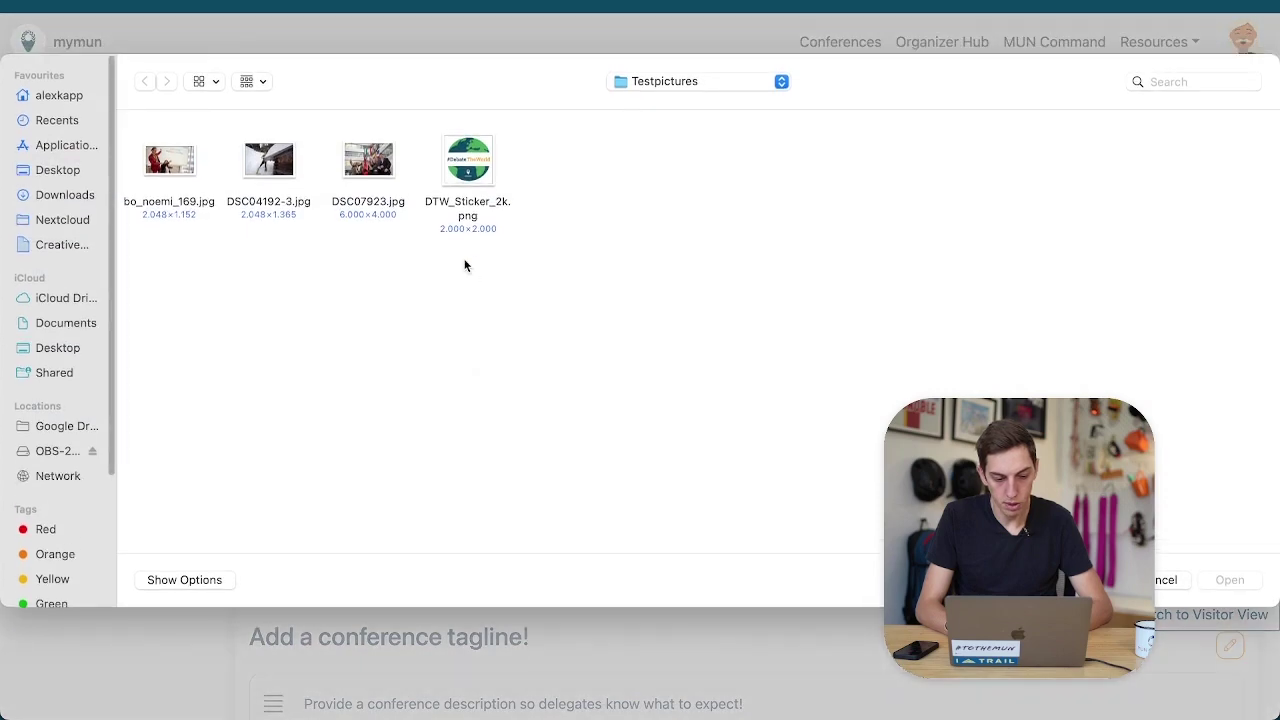
pyautogui.doubleClick(473, 177)
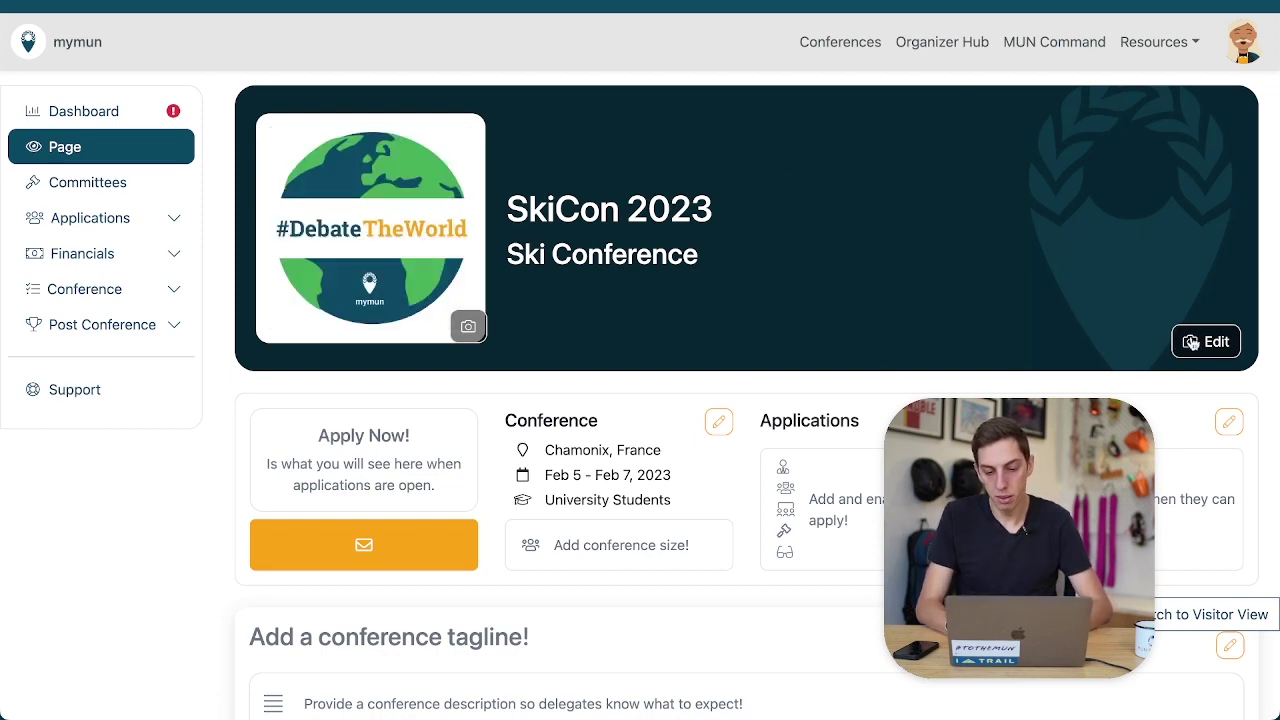
pyautogui.click(1205, 342)
pyautogui.click(250, 156)
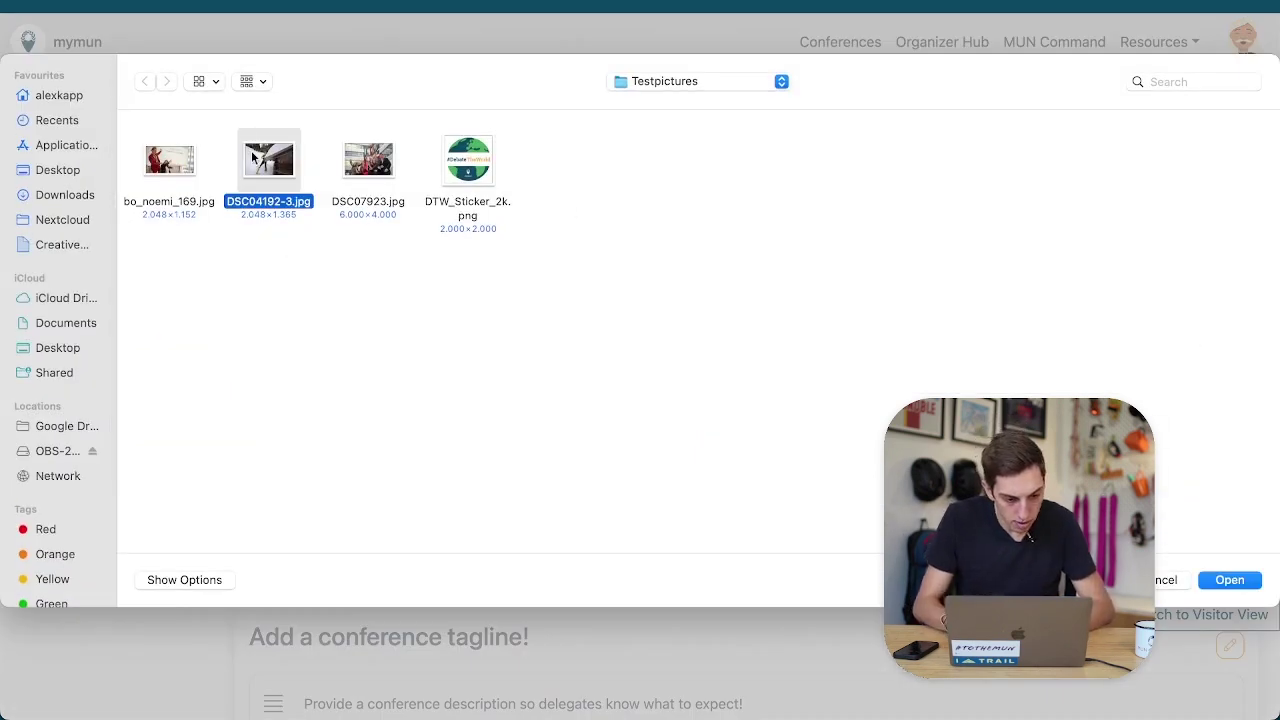
pyautogui.doubleClick(290, 177)
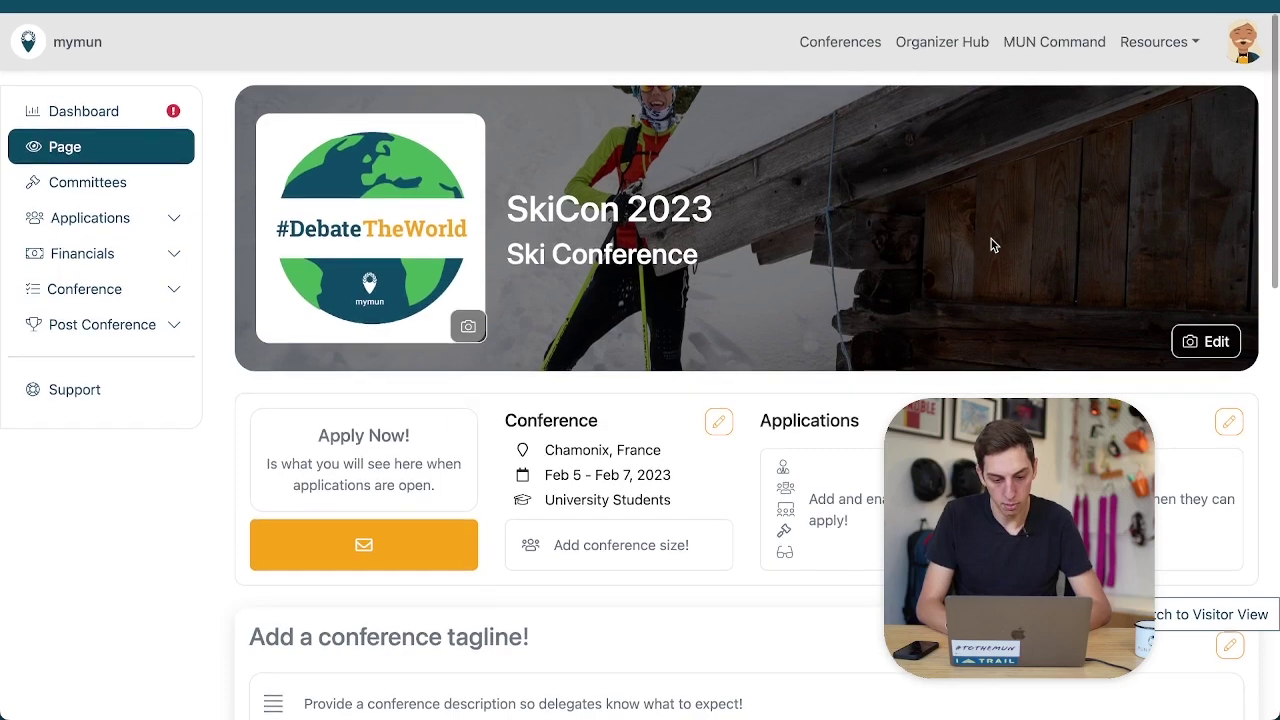
pyautogui.scroll(-1, 993, 245)
pyautogui.scroll(1, 993, 245)
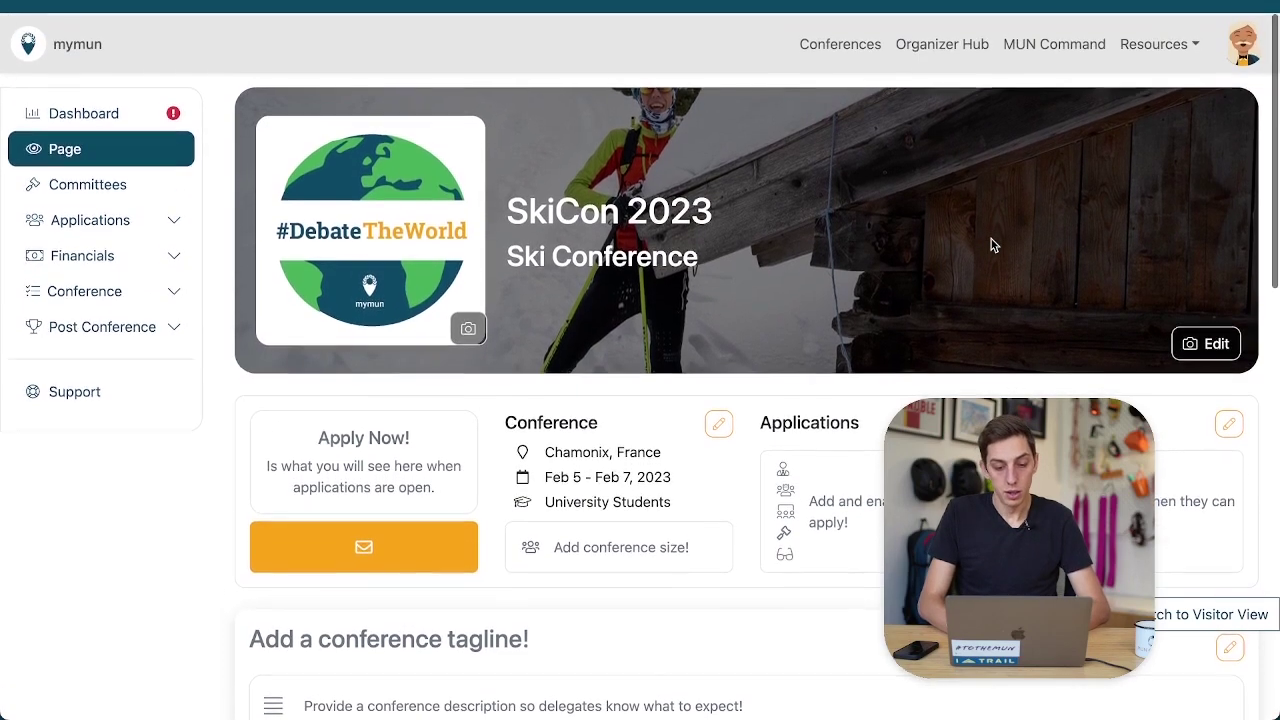
pyautogui.scroll(-5, 993, 245)
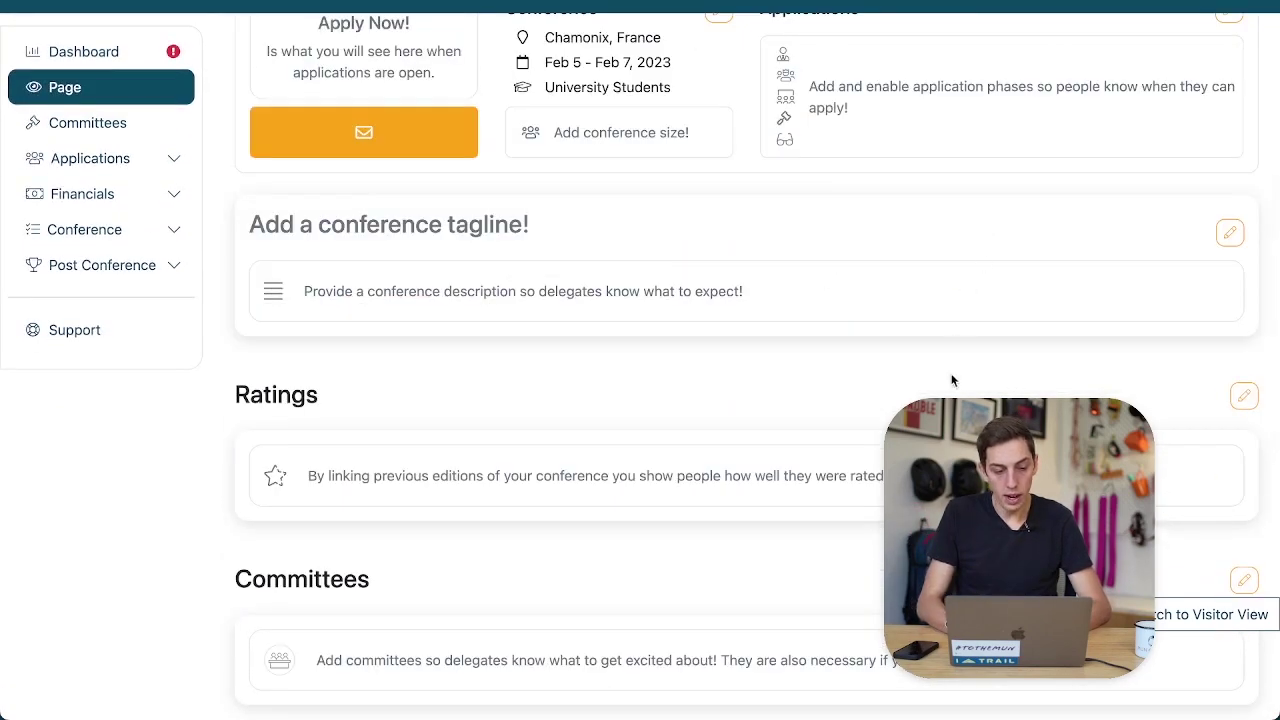
pyautogui.scroll(1, 952, 380)
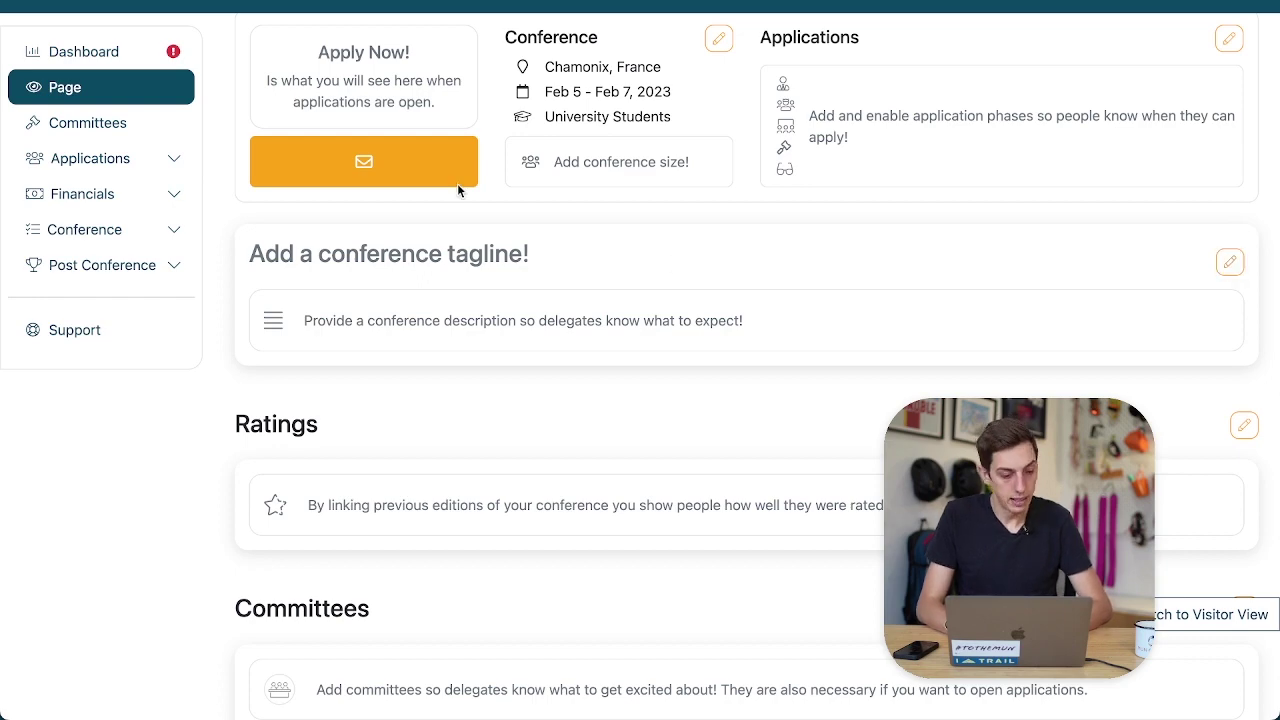
# Step: Open the SkiCon 2023 Conference Settings and scroll down to the Conference Info card
pyautogui.click(152, 233)
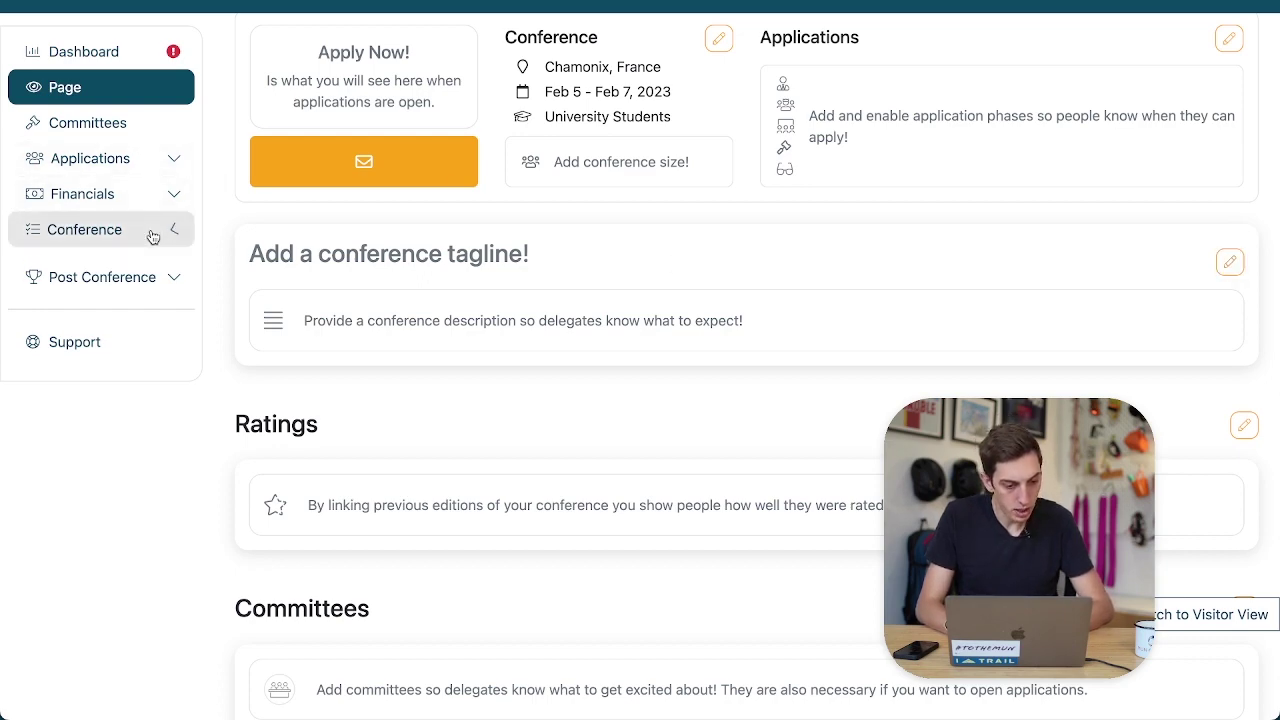
pyautogui.click(63, 264)
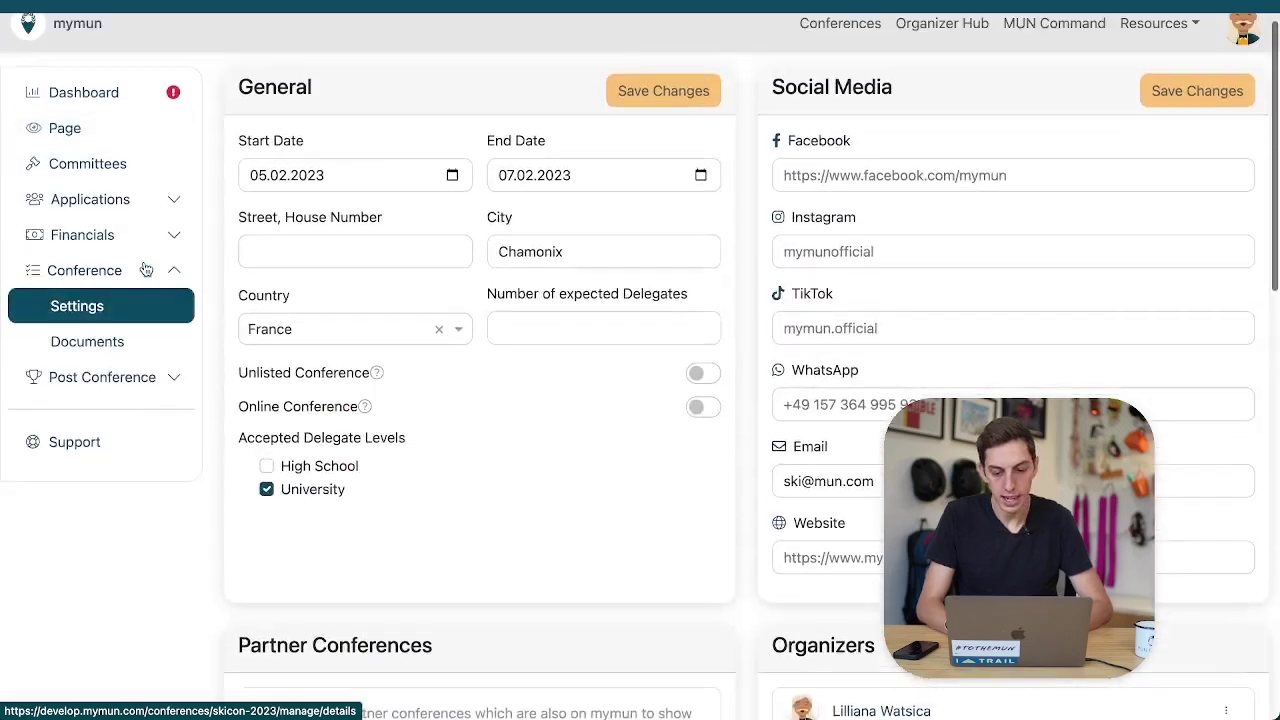
pyautogui.scroll(1, 430, 290)
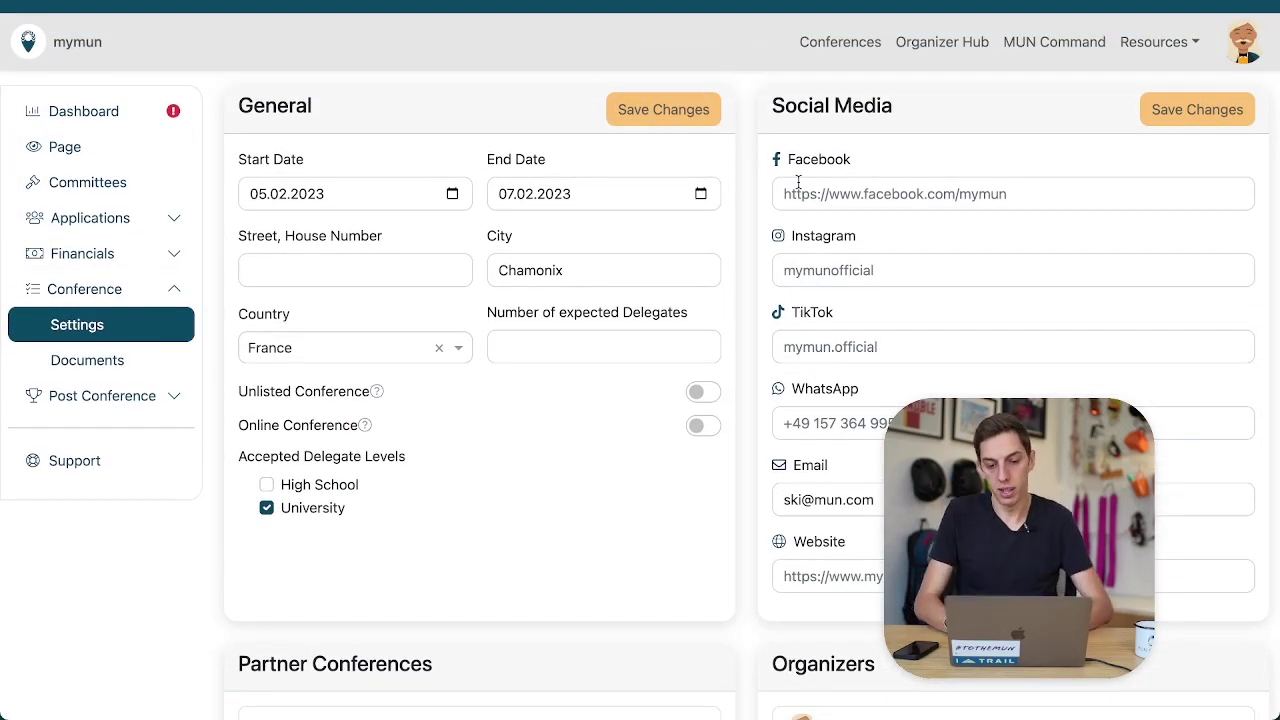
pyautogui.scroll(-3, 798, 181)
pyautogui.scroll(2, 798, 181)
pyautogui.scroll(-4, 798, 181)
pyautogui.scroll(1, 798, 181)
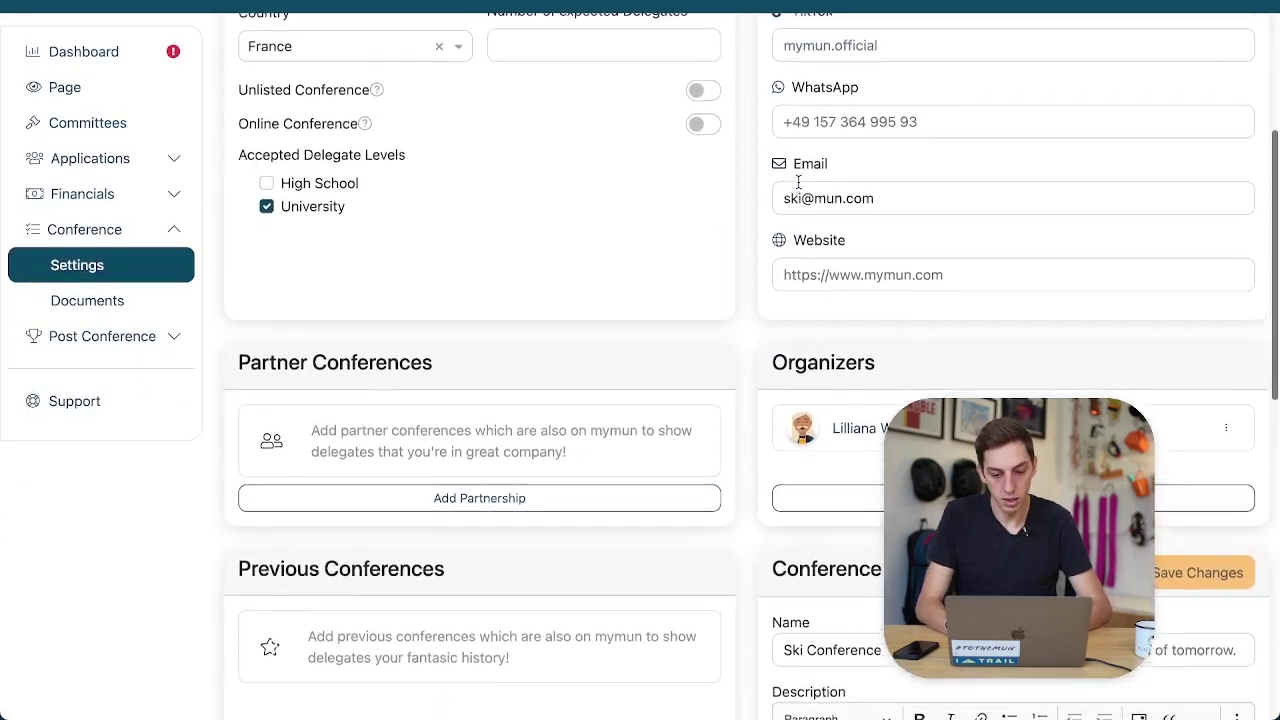
pyautogui.scroll(1, 798, 181)
pyautogui.scroll(-3, 798, 181)
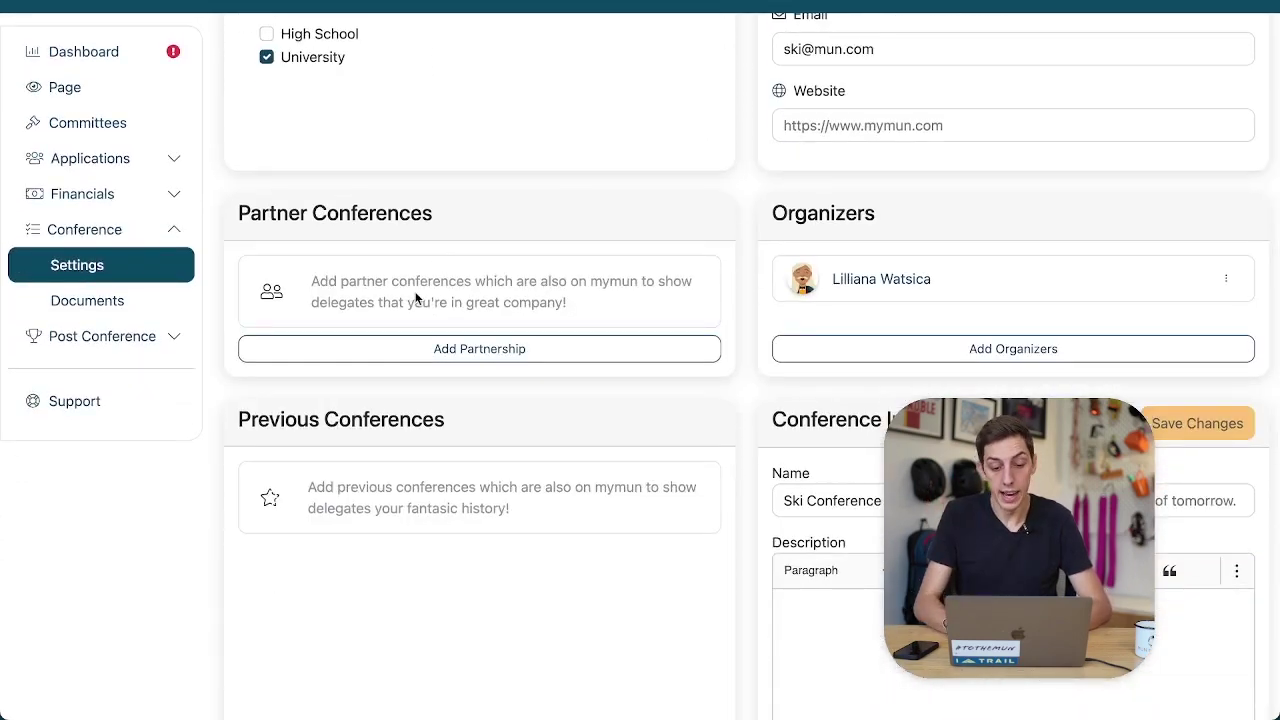
pyautogui.scroll(-4, 532, 268)
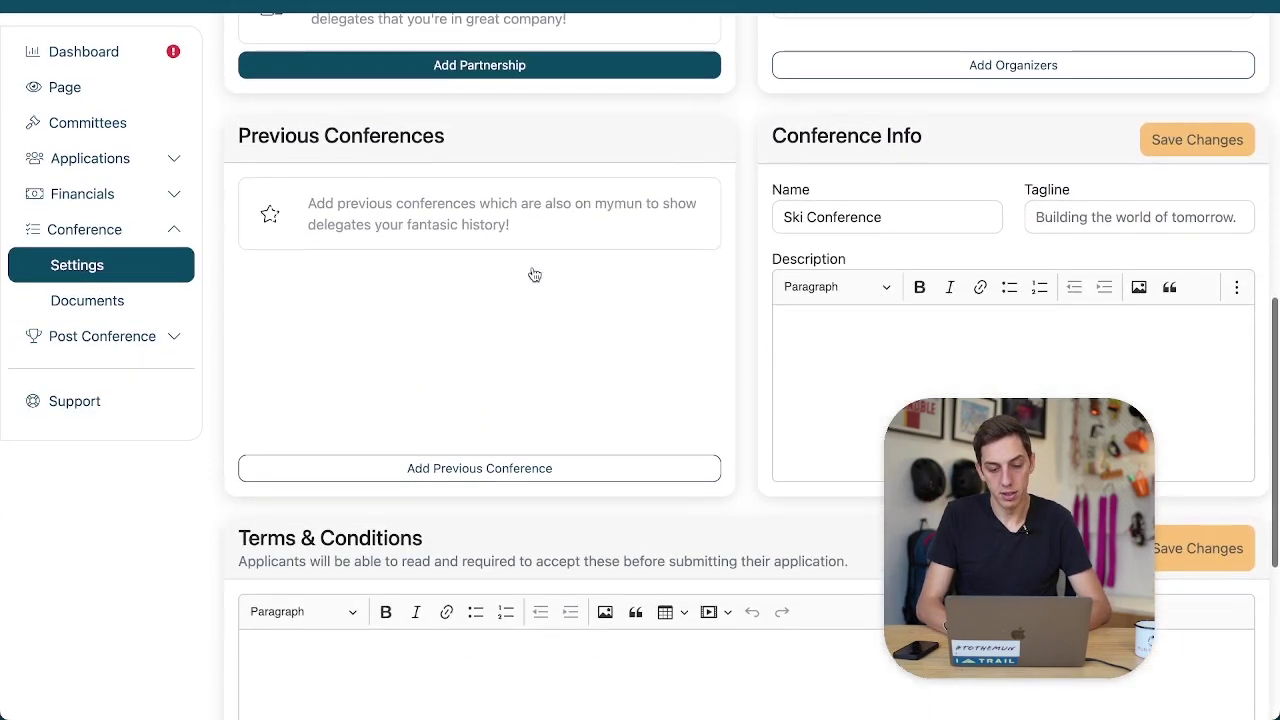
pyautogui.scroll(-2, 532, 272)
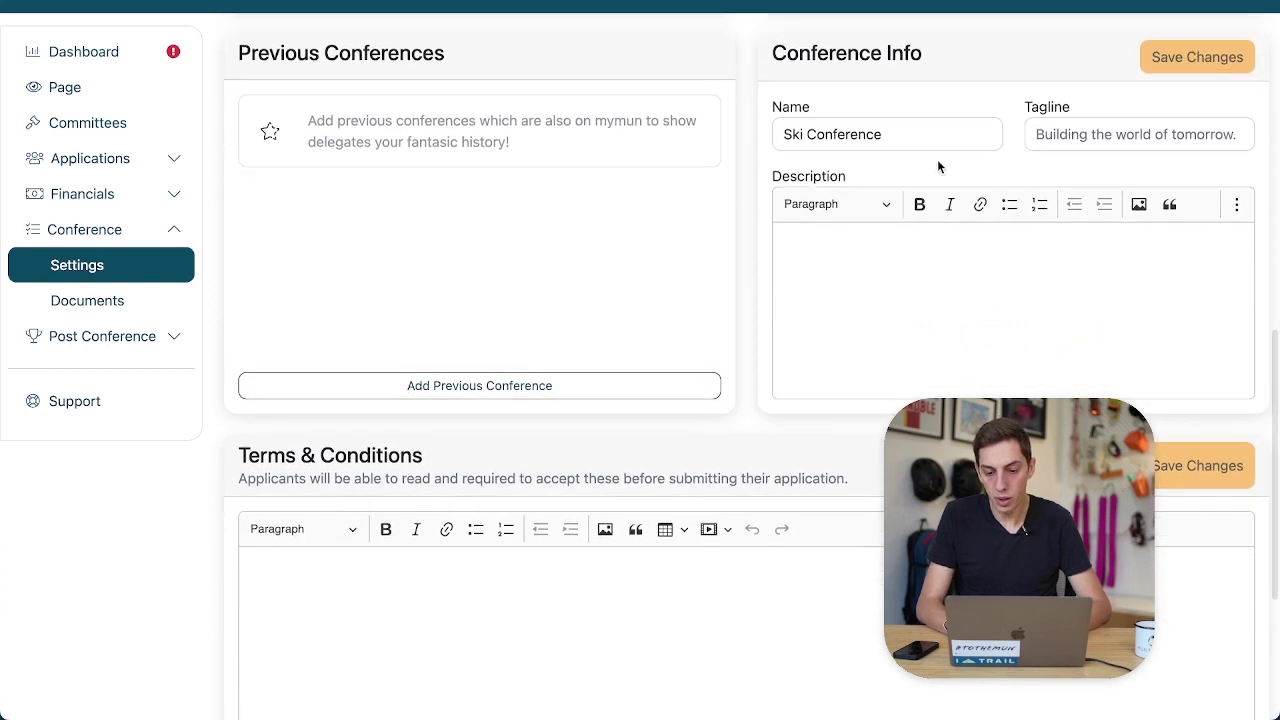
# Step: Save tagline 'Together we shred!' and description 'We ski all day and eat tartiflette!'
pyautogui.click(1062, 139)
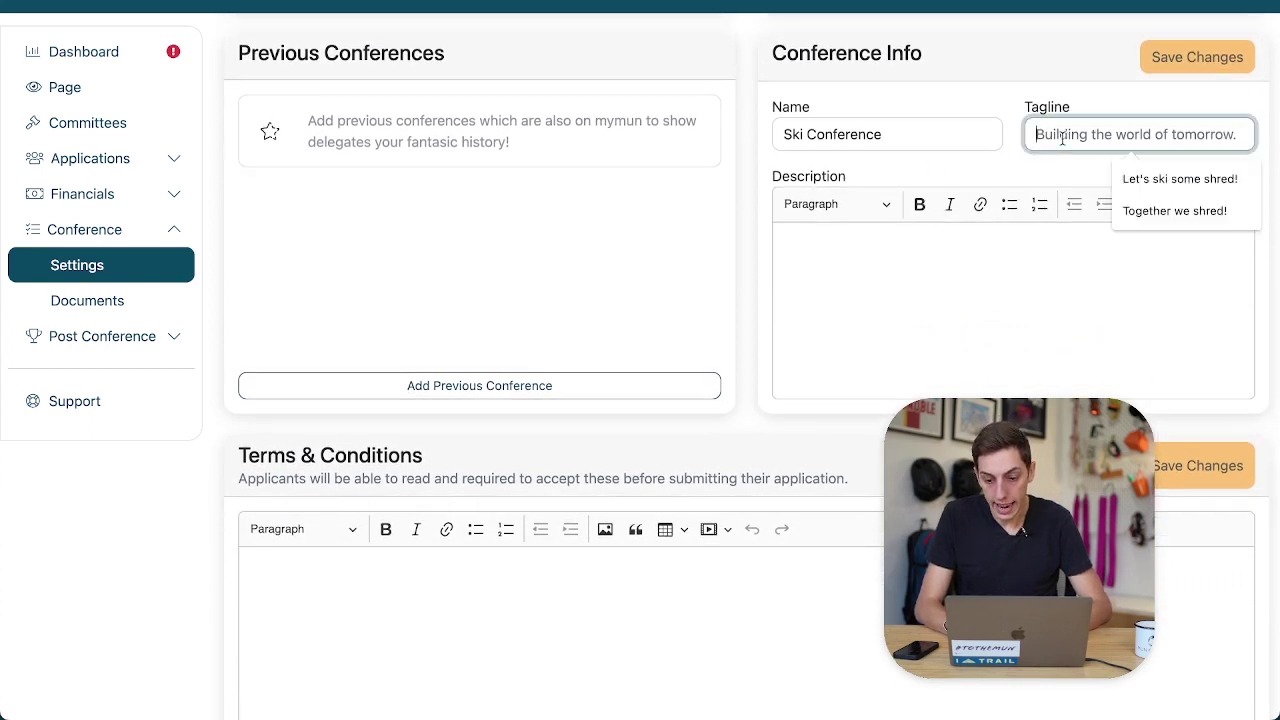
pyautogui.click(1181, 210)
pyautogui.click(1010, 295)
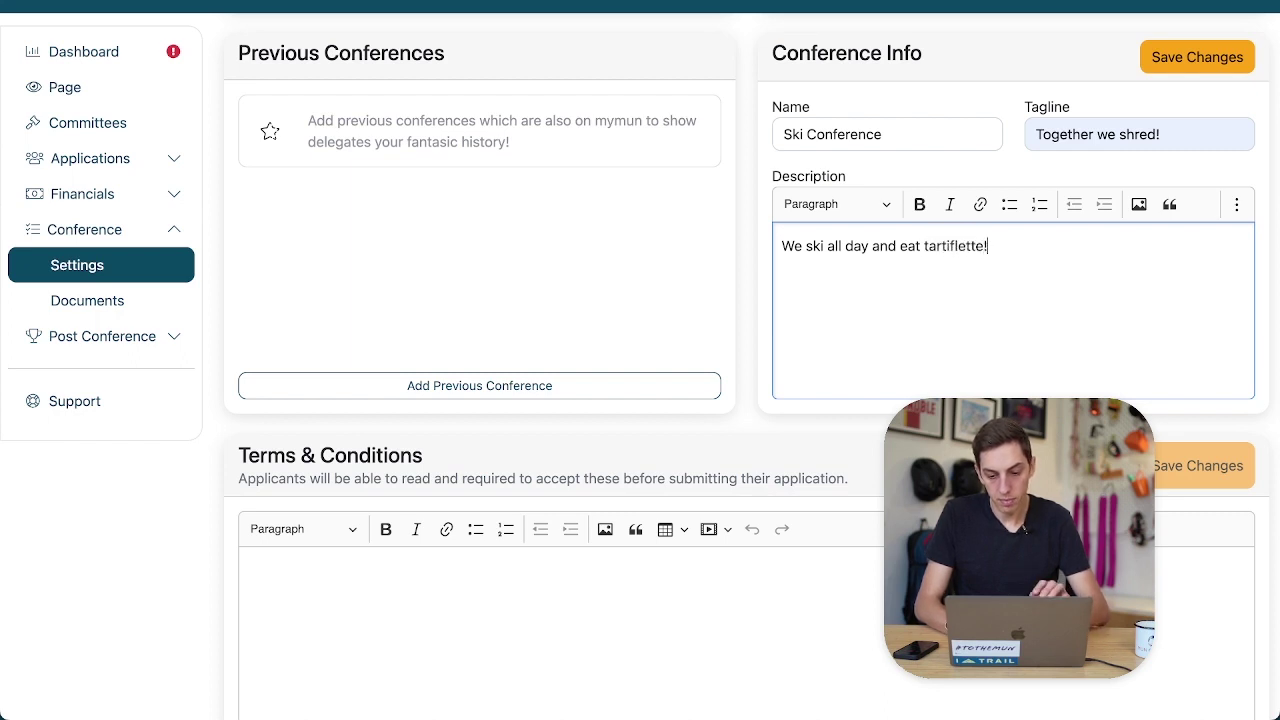
pyautogui.click(1169, 62)
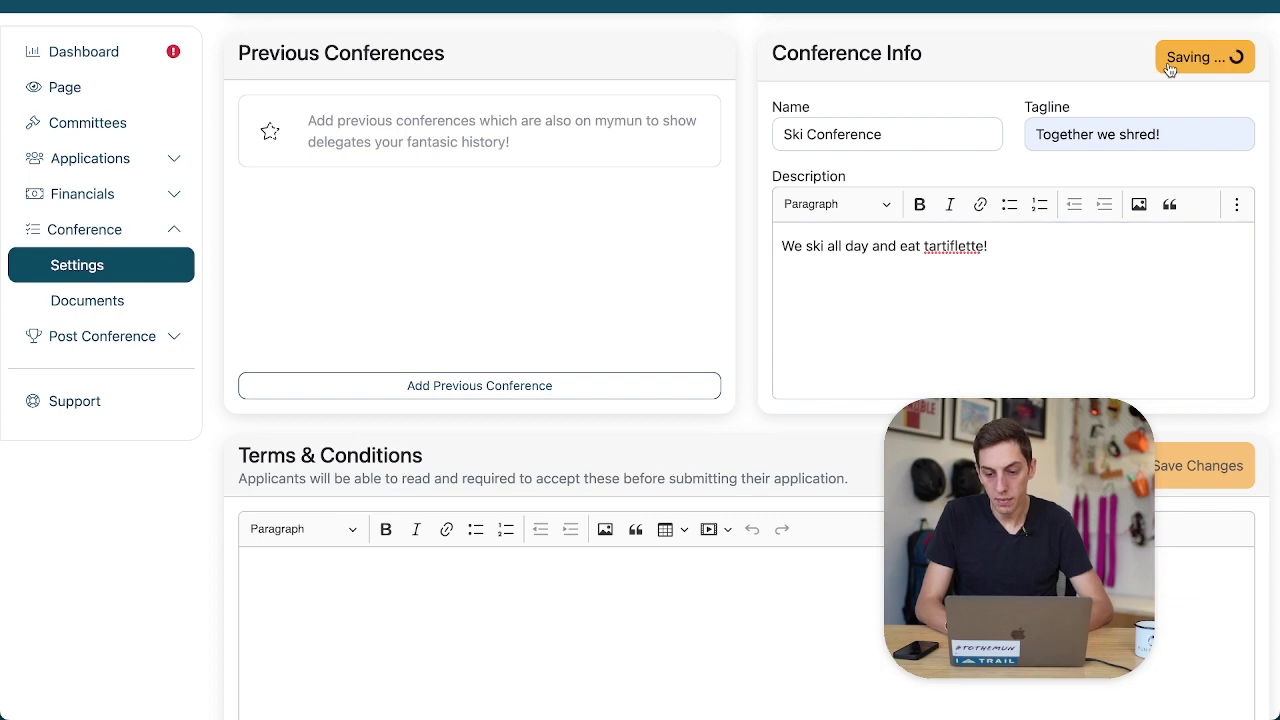
# Step: Return to the SkiCon 2023 conference page from the sidebar
pyautogui.scroll(5, 891, 194)
pyautogui.scroll(5, 891, 194)
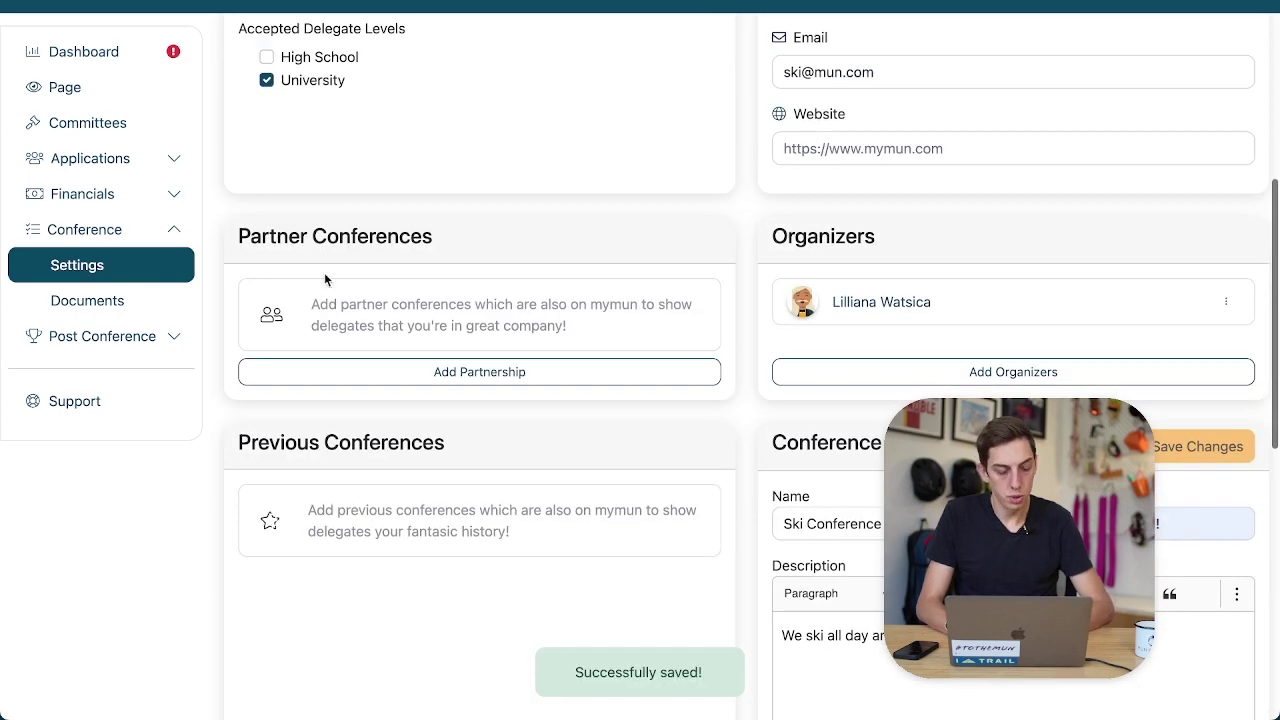
pyautogui.click(100, 88)
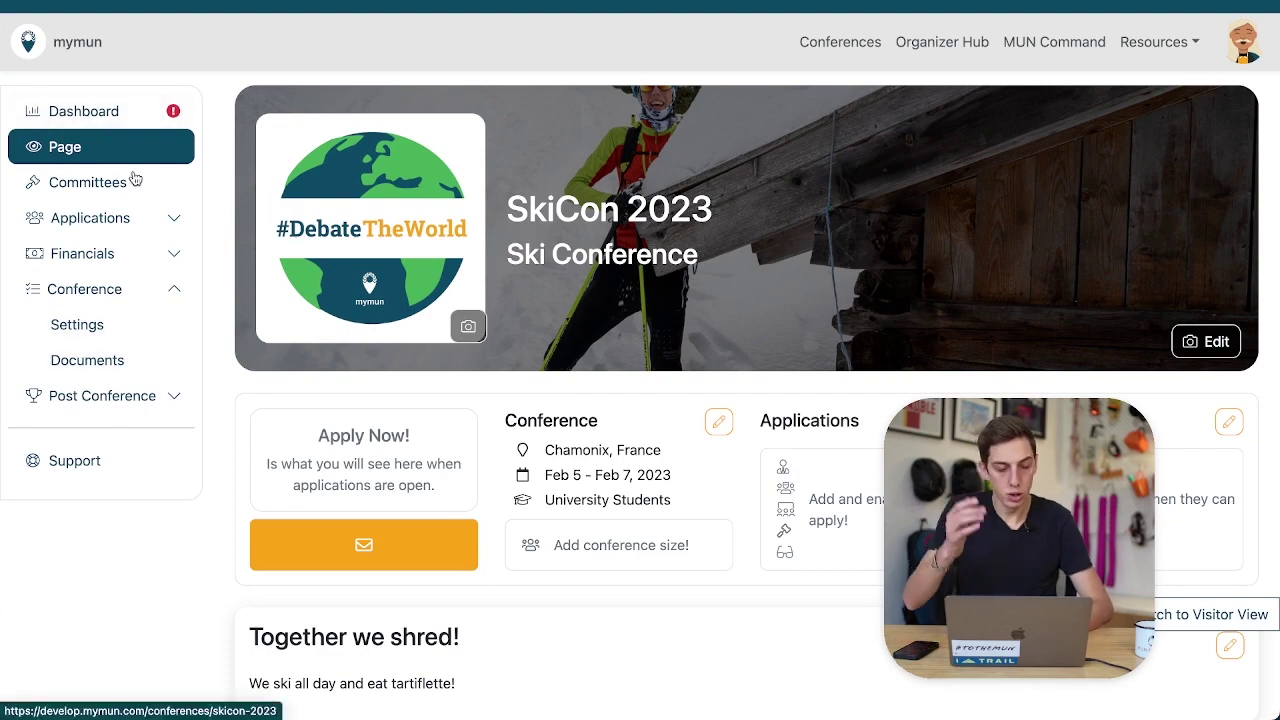
# Step: View SkiCon 2023 in Visitor View with its new logo, skier banner and tagline
pyautogui.scroll(-3, 577, 277)
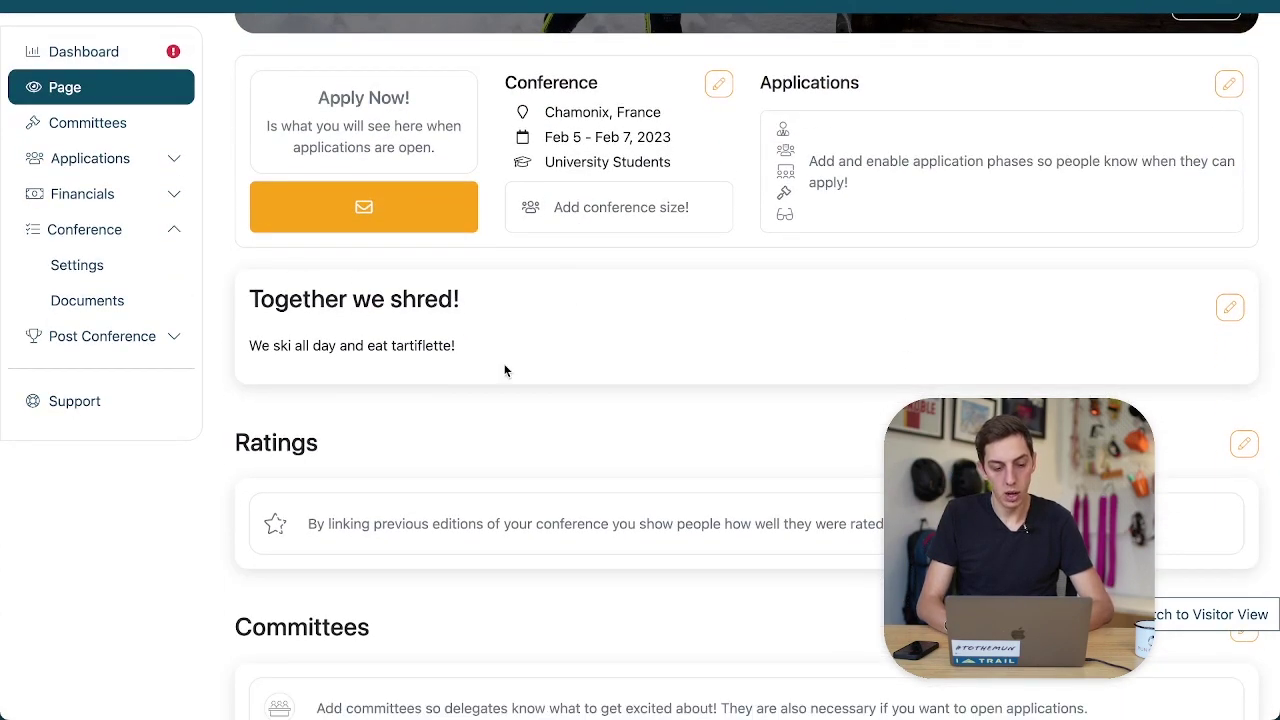
pyautogui.scroll(2, 562, 464)
pyautogui.click(1210, 614)
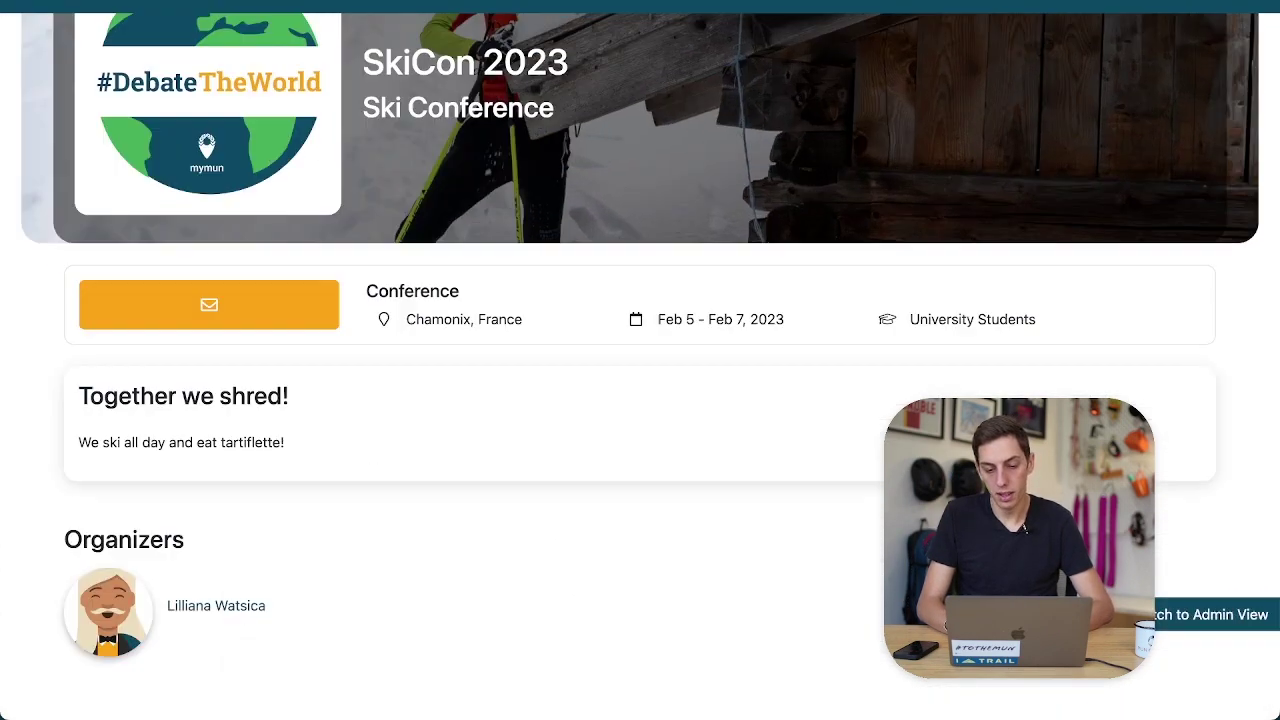
pyautogui.scroll(2, 1032, 398)
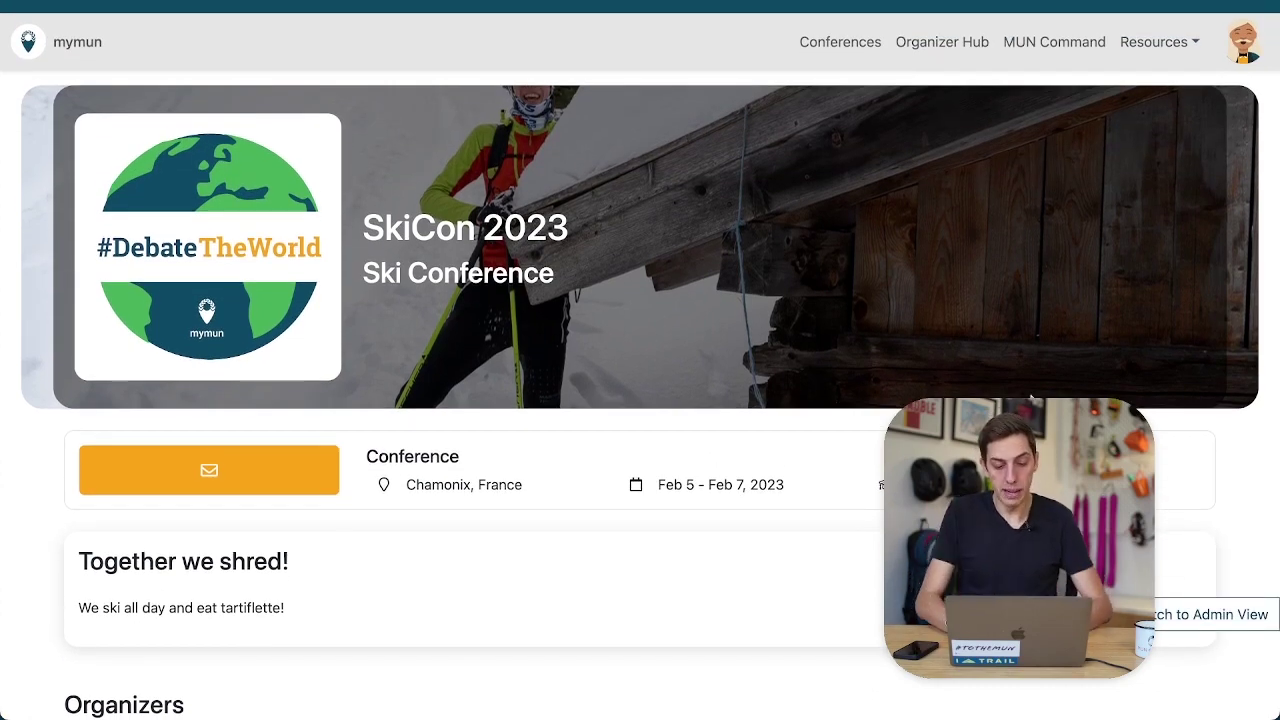
pyautogui.scroll(-3, 1032, 398)
pyautogui.scroll(2, 640, 360)
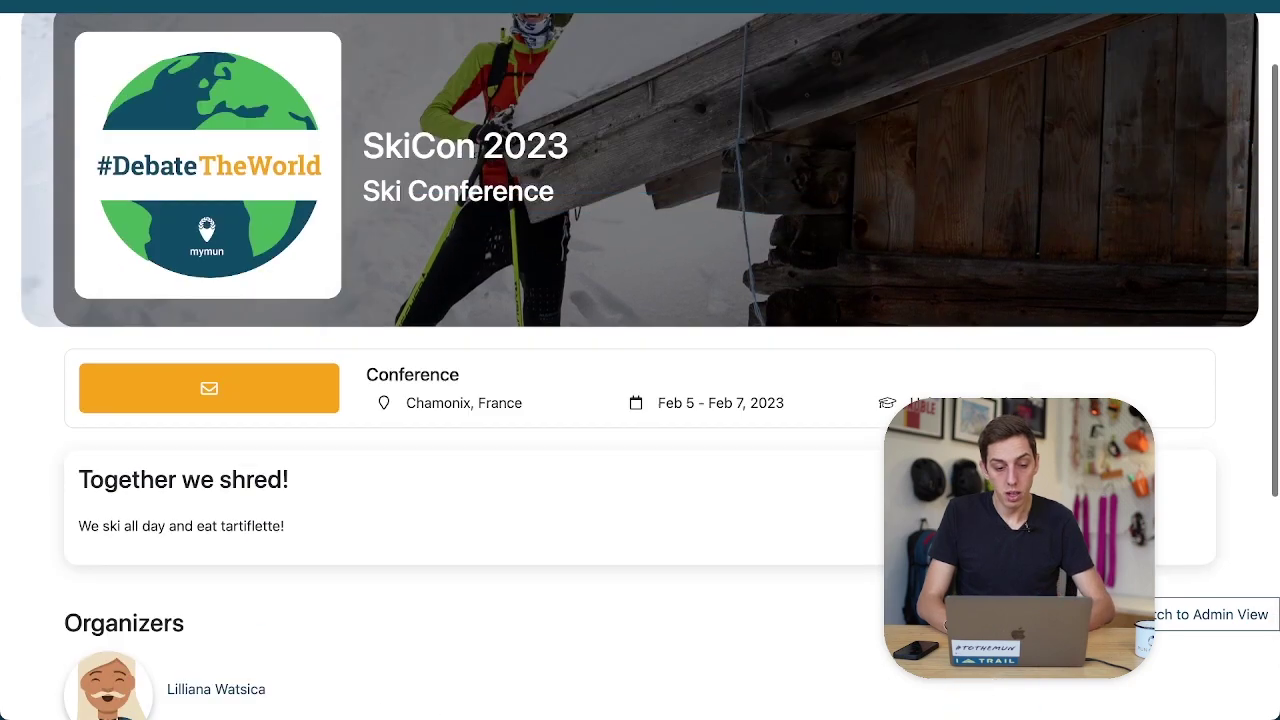
pyautogui.scroll(1, 1031, 394)
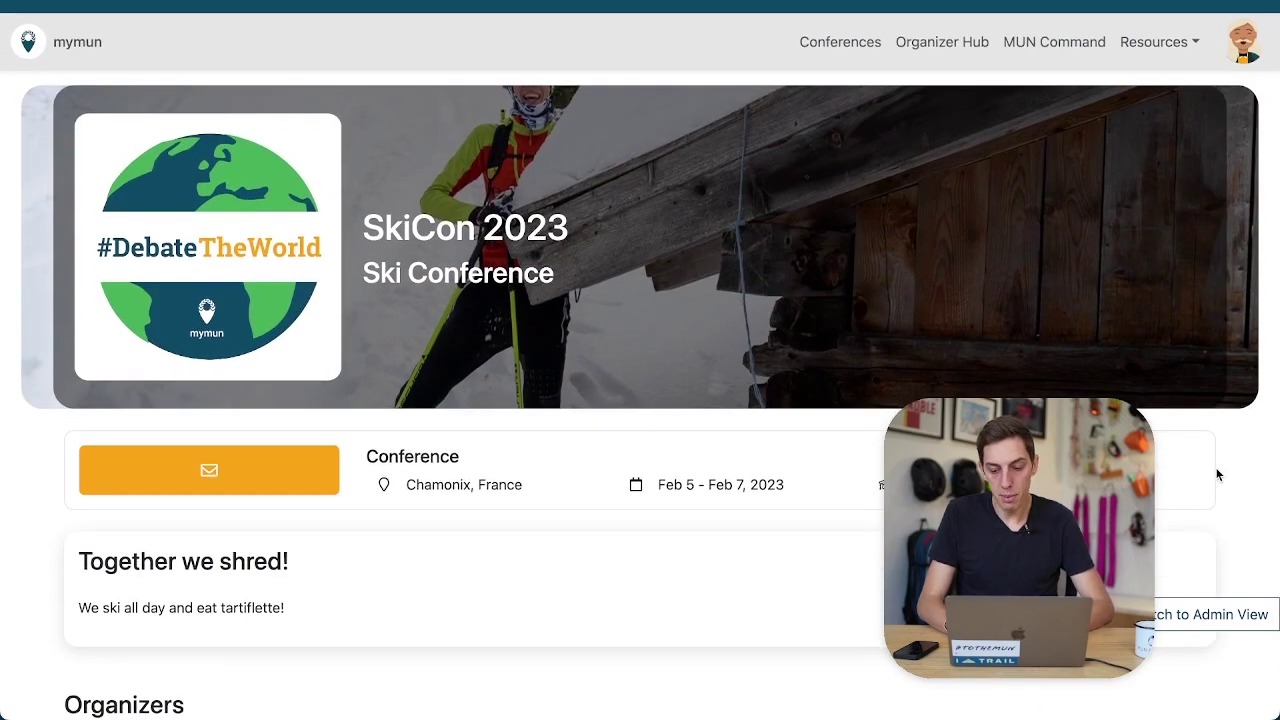
# Step: Switch back to Admin View and scroll through the editable page sections to the top
pyautogui.click(1206, 622)
pyautogui.scroll(-5, 640, 400)
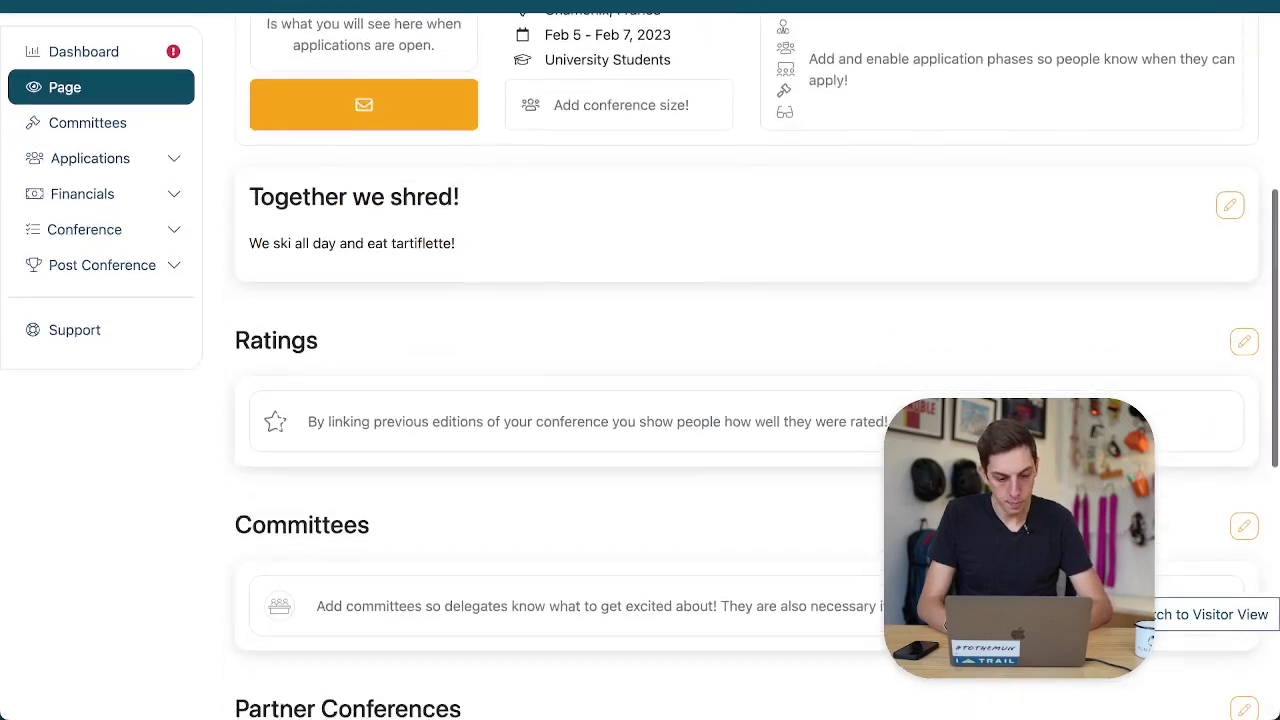
pyautogui.scroll(4, 640, 400)
pyautogui.scroll(-1, 640, 400)
pyautogui.scroll(-5, 640, 400)
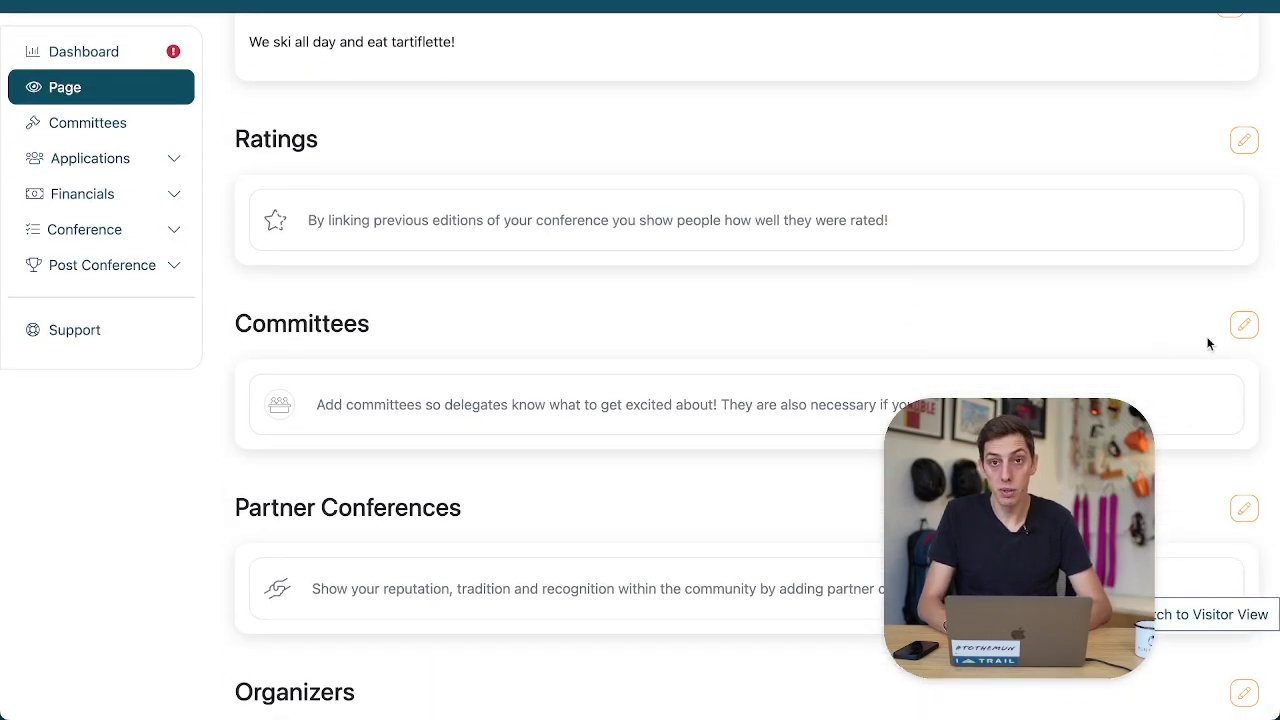
pyautogui.scroll(-2, 1184, 364)
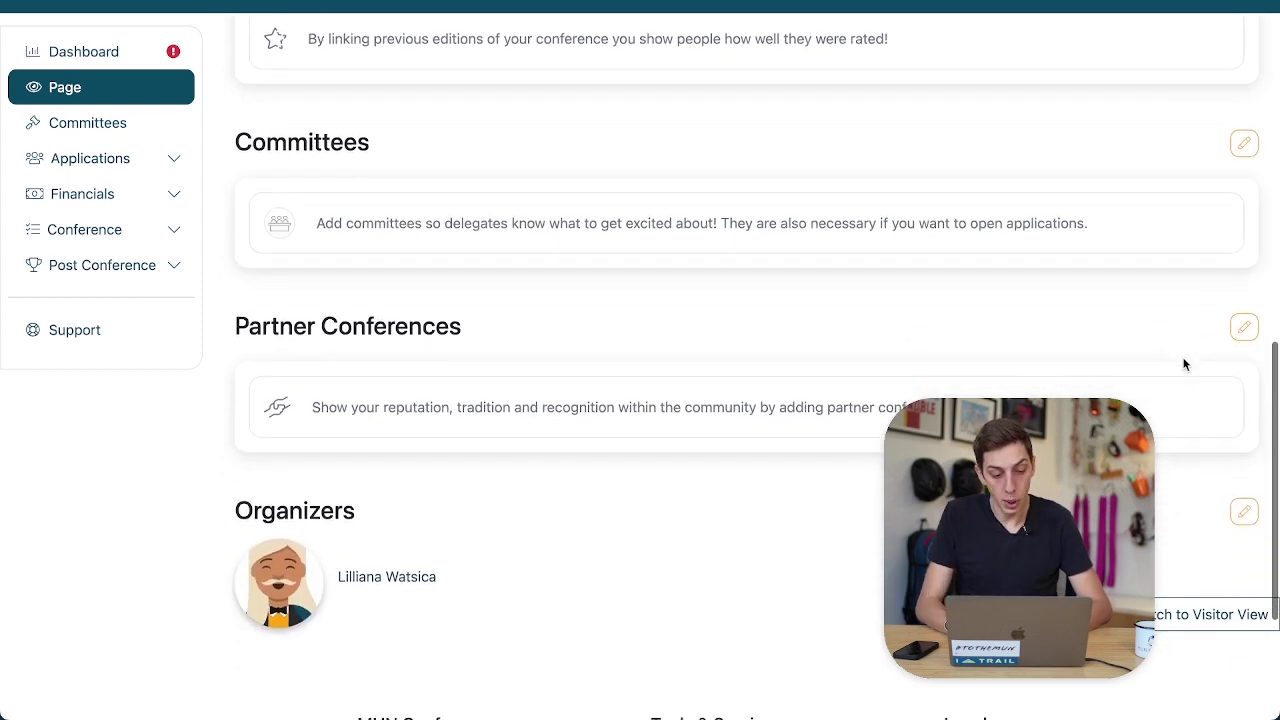
pyautogui.scroll(3, 1156, 464)
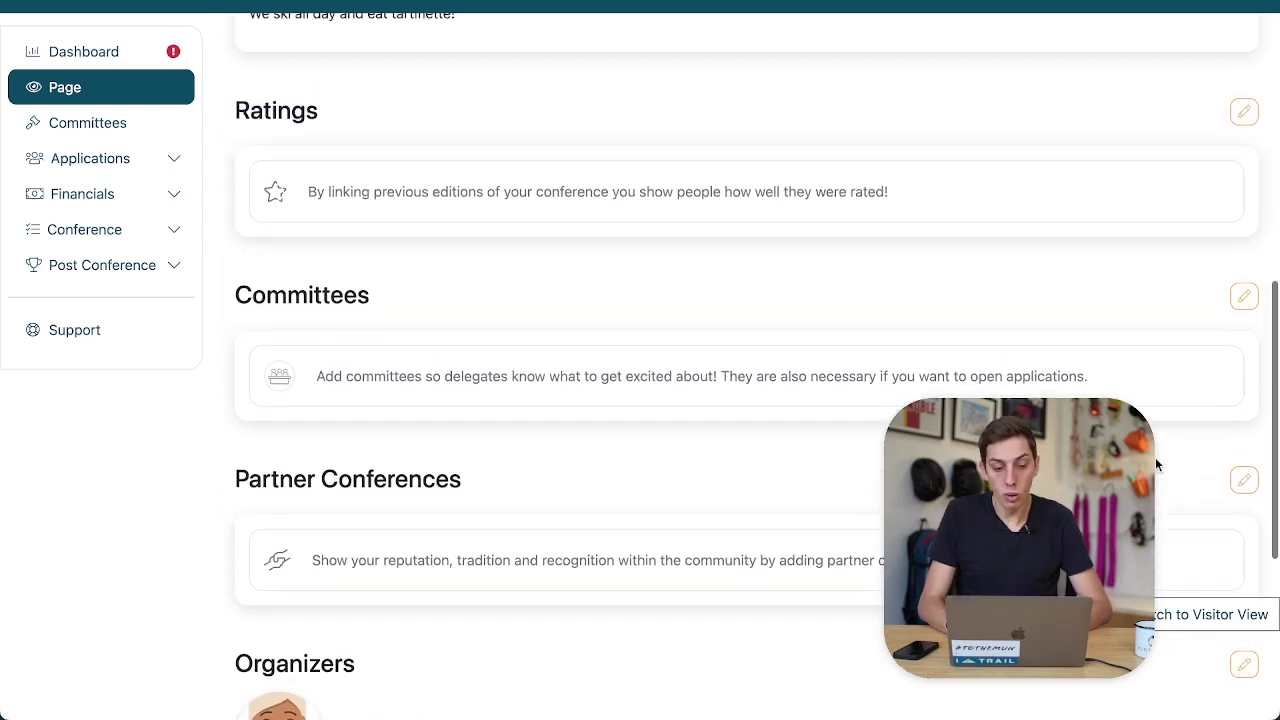
pyautogui.scroll(-2, 1155, 463)
pyautogui.scroll(2, 1155, 463)
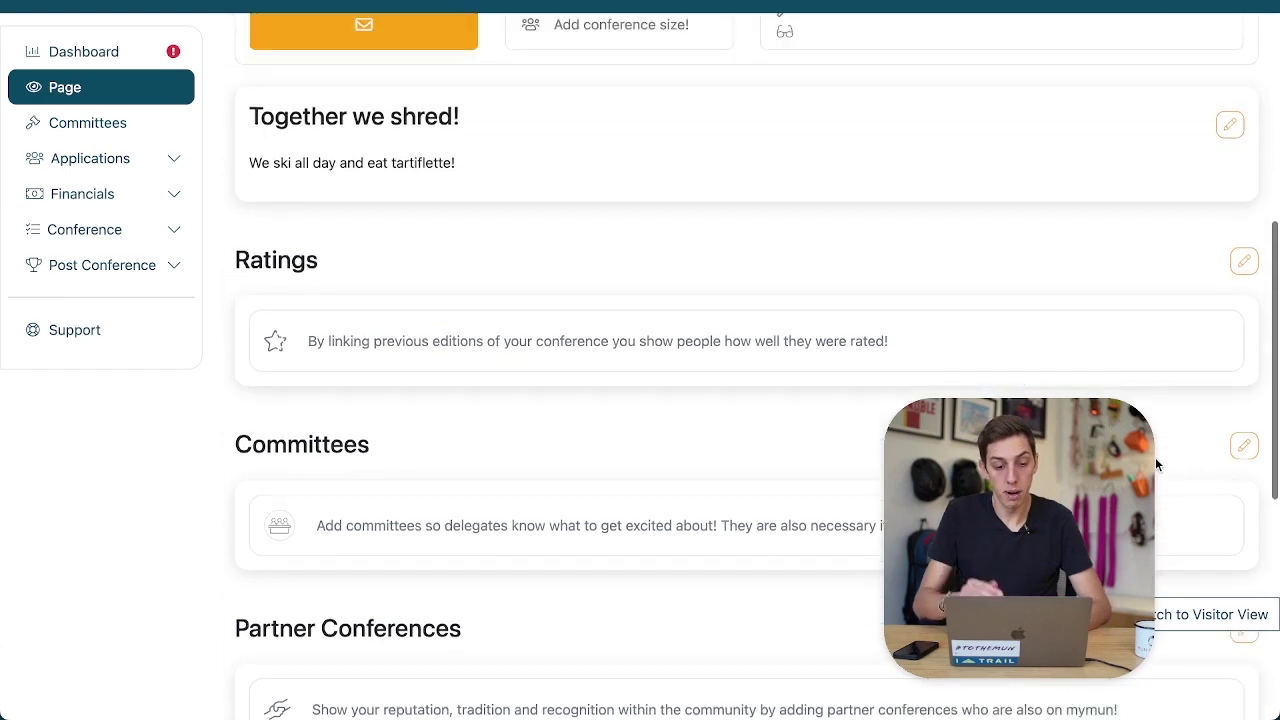
pyautogui.scroll(-4, 1155, 463)
pyautogui.scroll(3, 1155, 463)
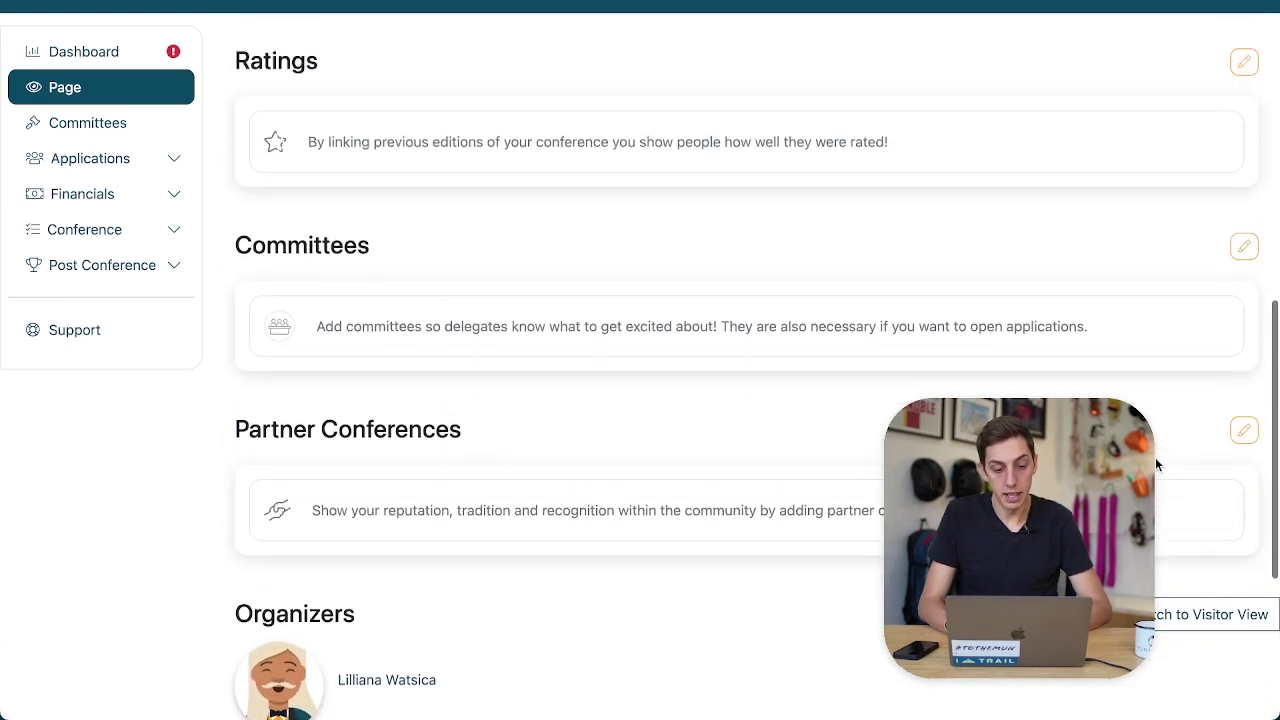
pyautogui.scroll(3, 1155, 463)
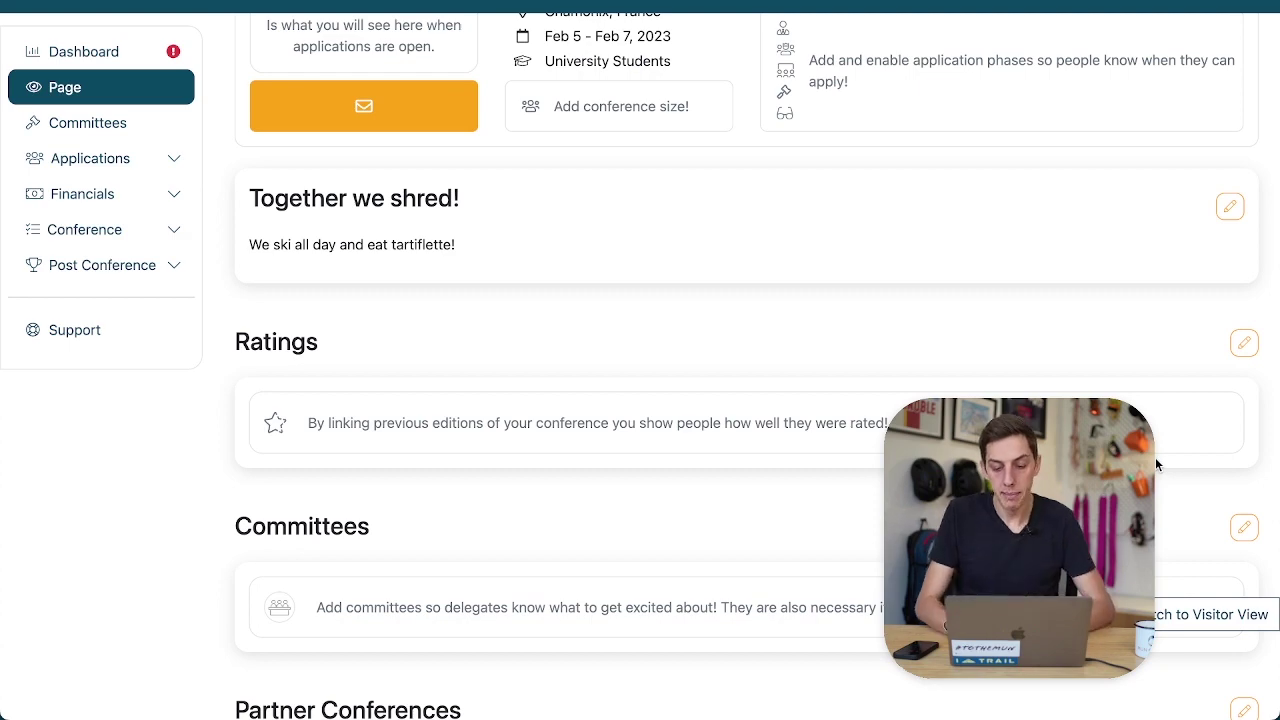
pyautogui.scroll(2, 1156, 463)
pyautogui.scroll(2, 1156, 463)
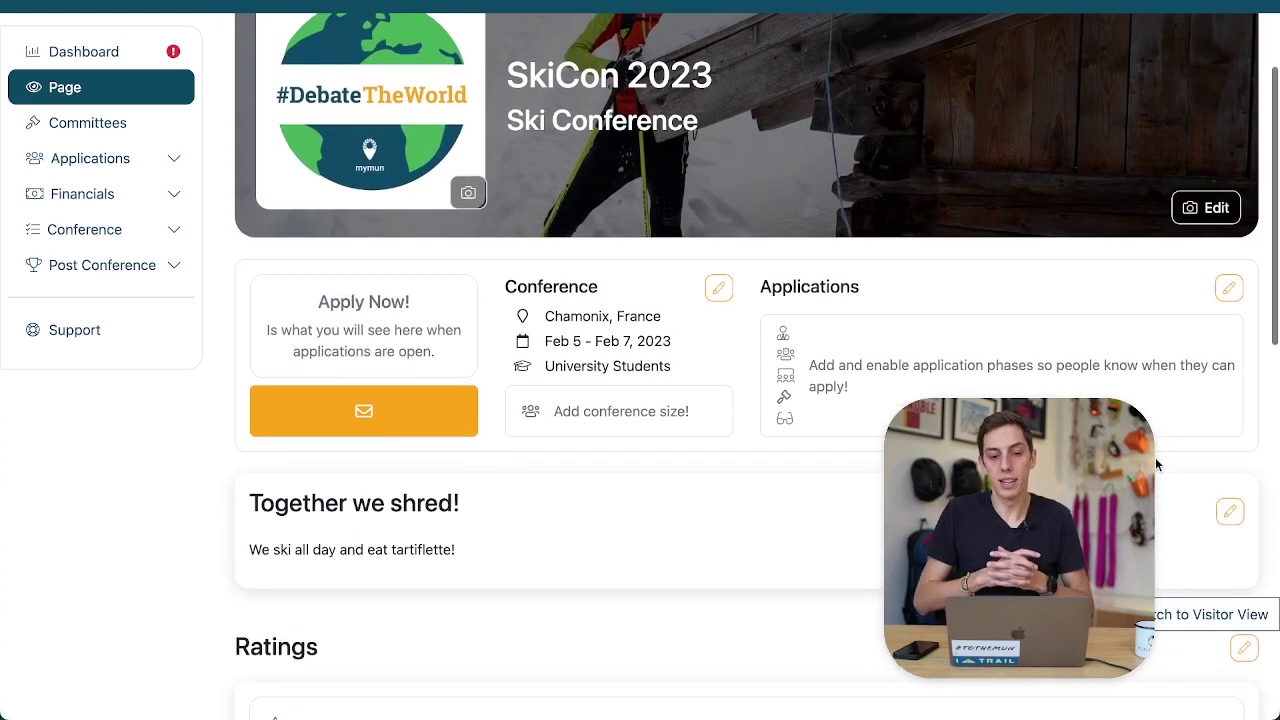
pyautogui.scroll(2, 1156, 463)
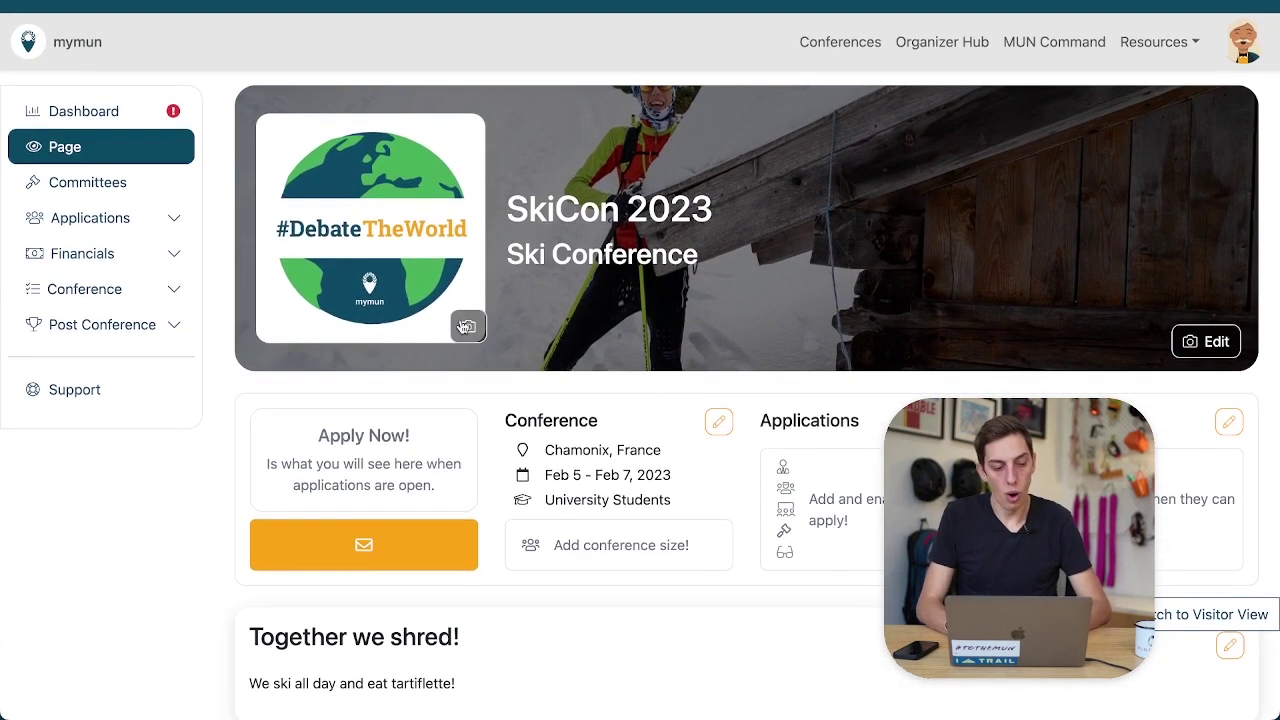